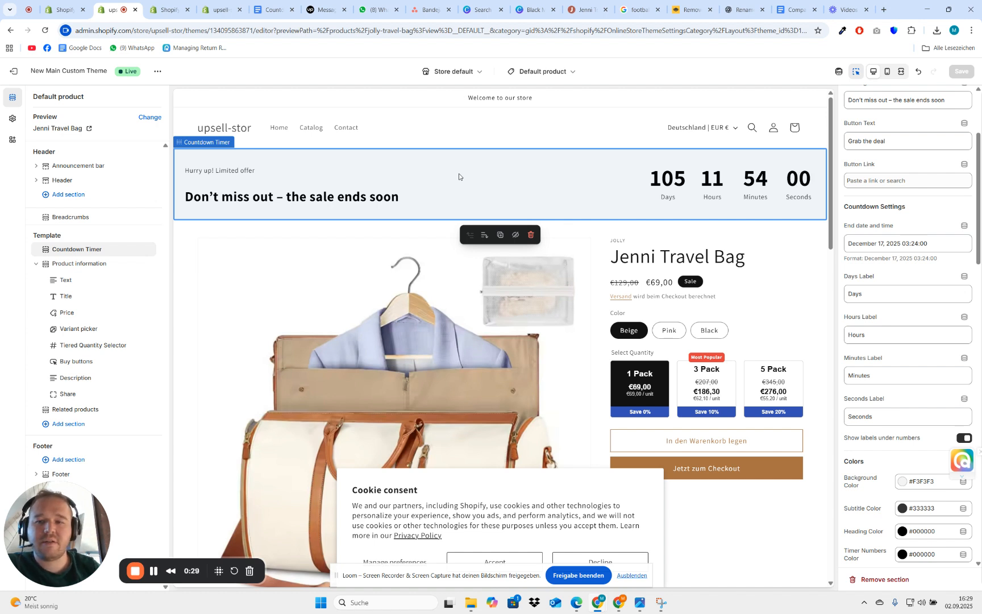
Hide the subtitle, heading and button of the countdown timer section
scroll(932, 241, up, 3)
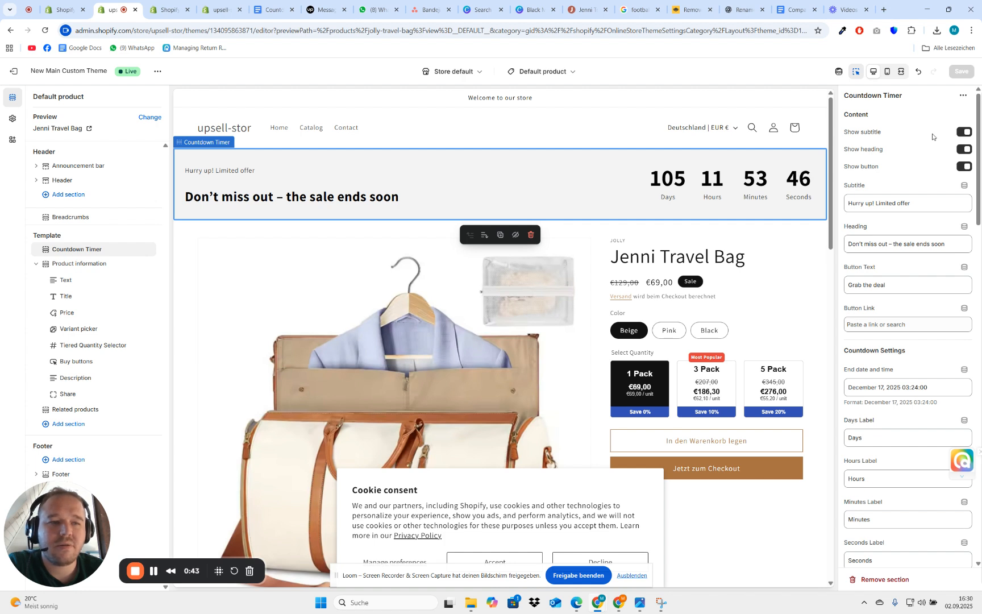
click(964, 132)
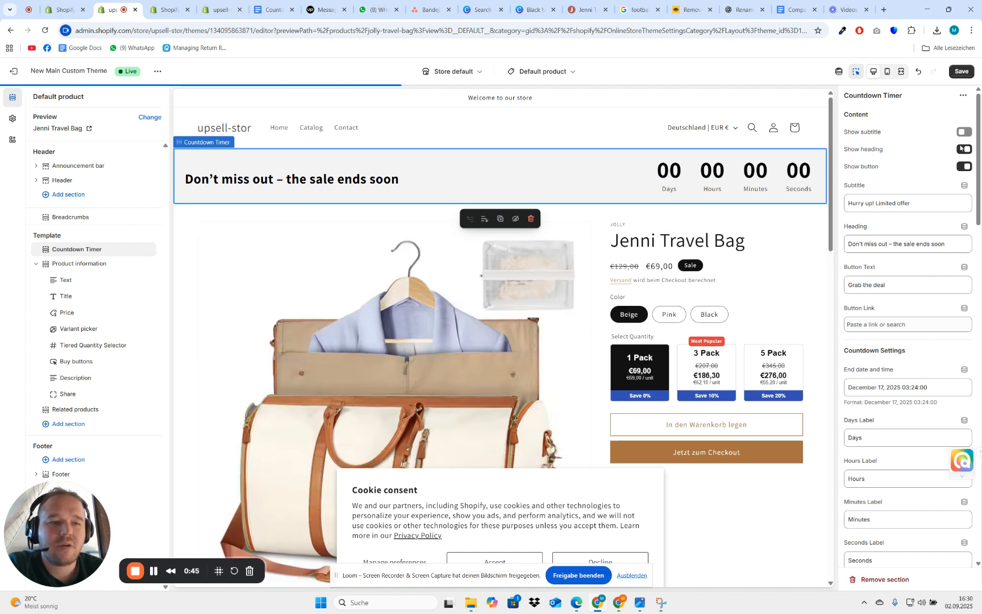
click(964, 149)
click(963, 166)
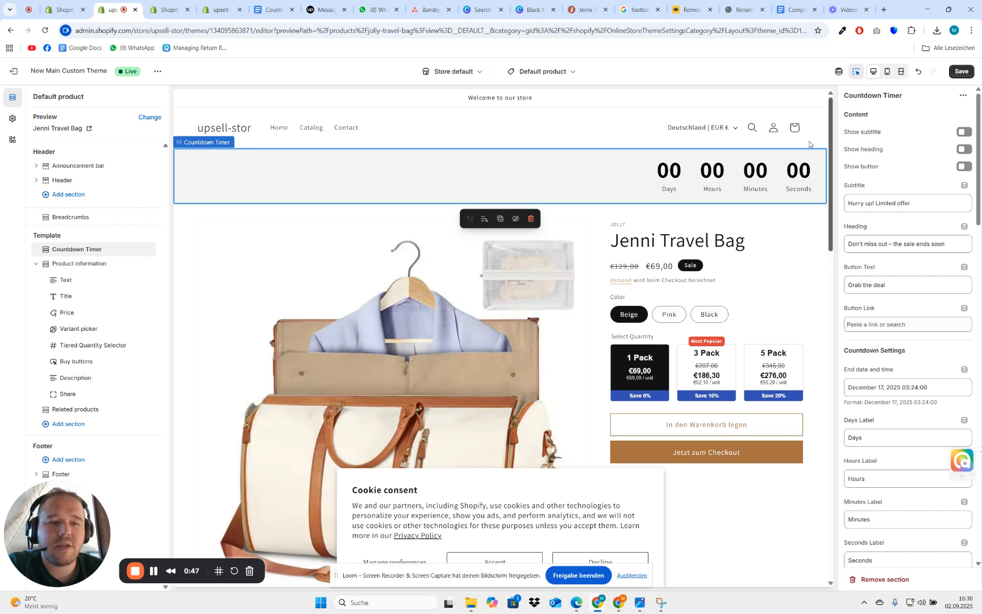
Show the countdown timer's button, heading and subtitle again and save the theme
click(964, 166)
click(964, 149)
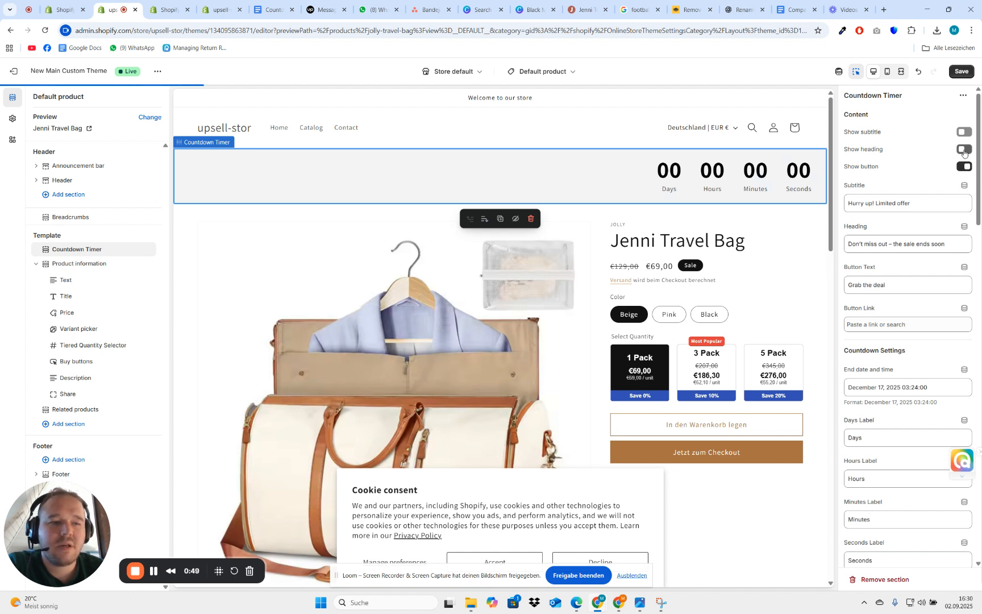
click(965, 132)
click(961, 71)
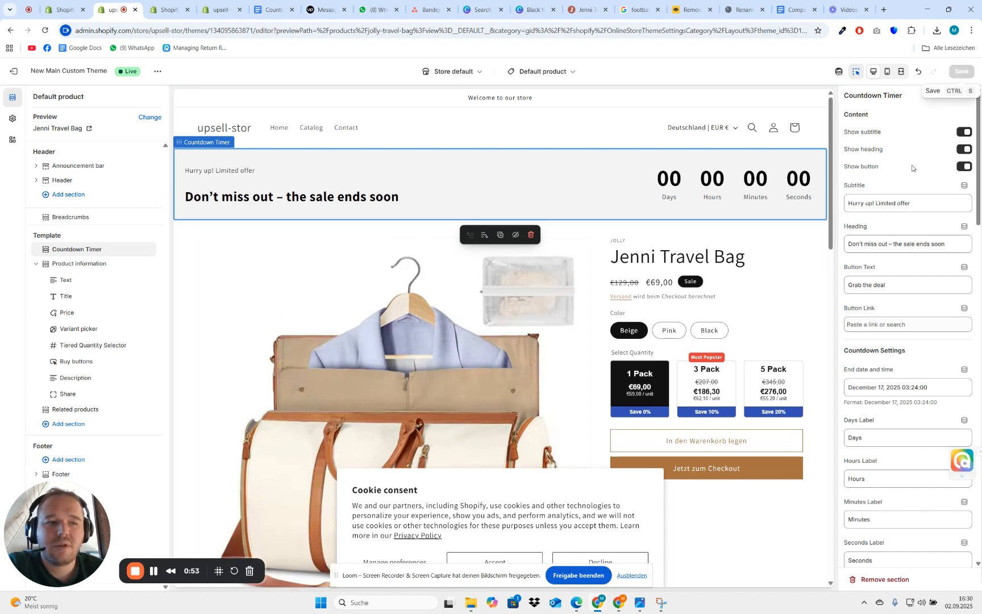
Examine the subtitle, heading and button text settings and match the subtitle and heading to the banner preview
drag(918, 200, 848, 205)
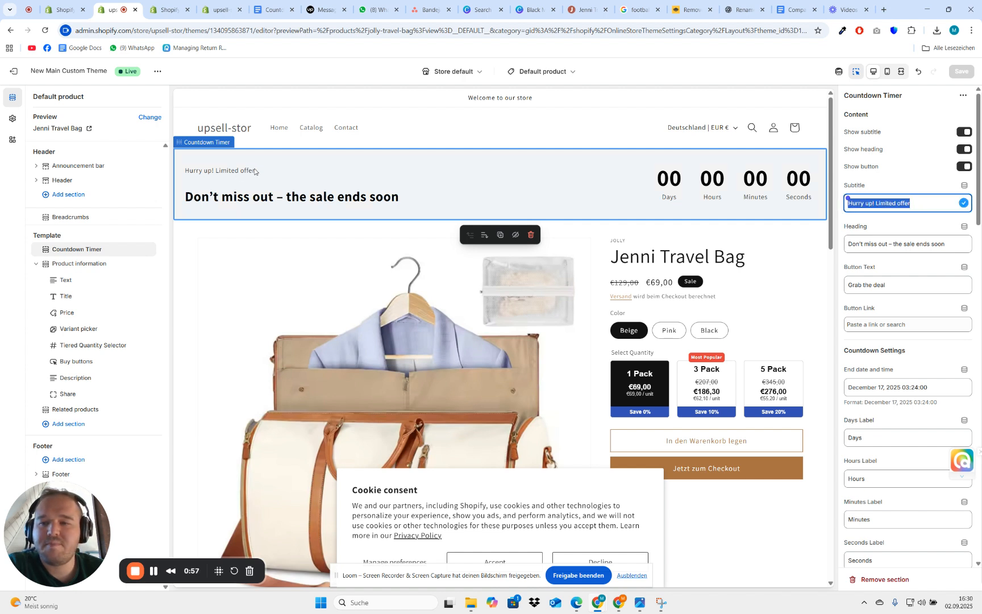
drag(256, 171, 183, 170)
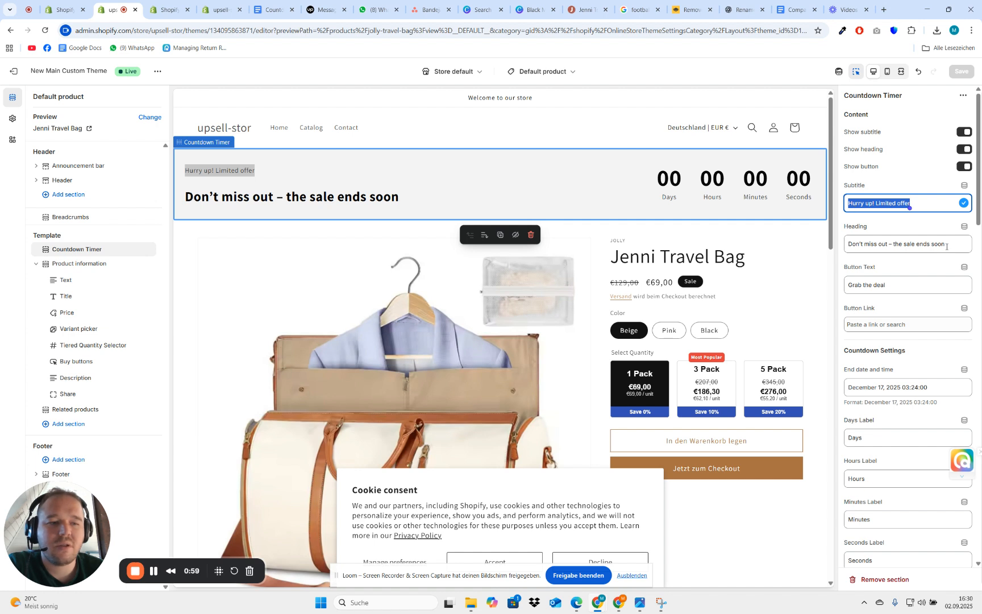
drag(946, 247, 847, 244)
drag(401, 198, 185, 197)
drag(886, 285, 831, 285)
Link the countdown timer's button to the Jenni Travel Bag product and save the theme
click(910, 324)
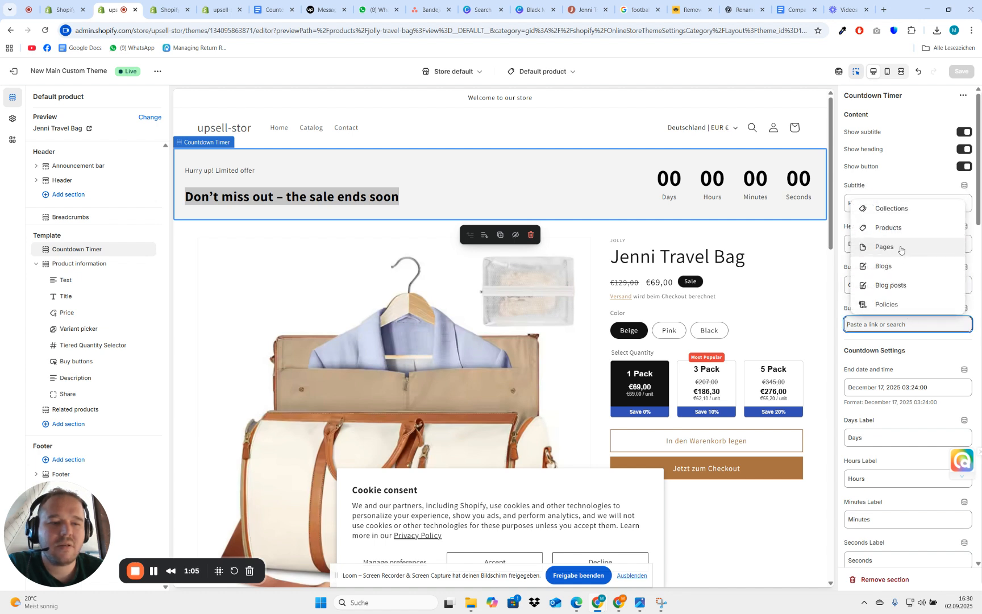
click(902, 250)
click(877, 286)
click(891, 228)
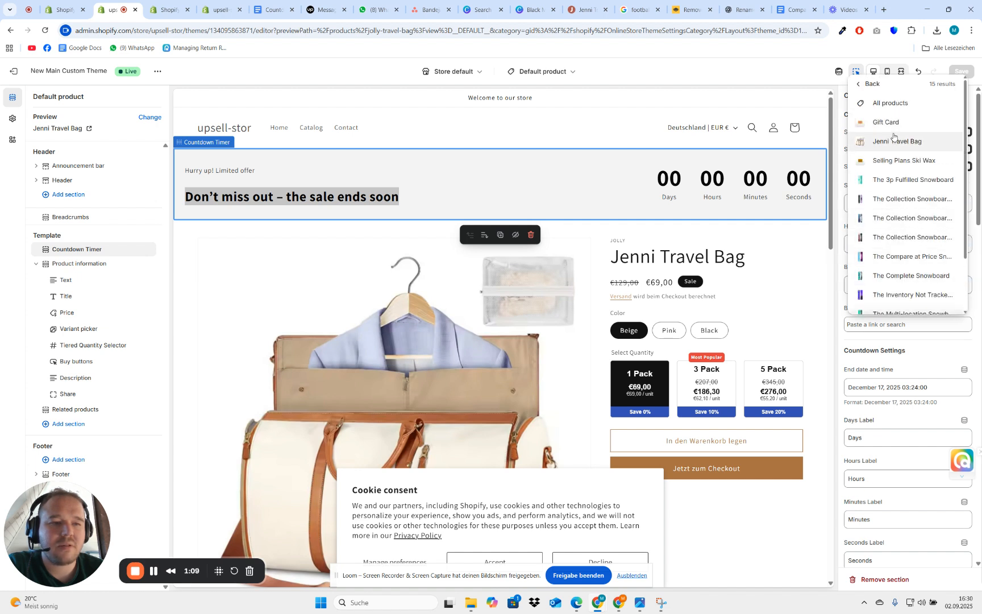
click(896, 141)
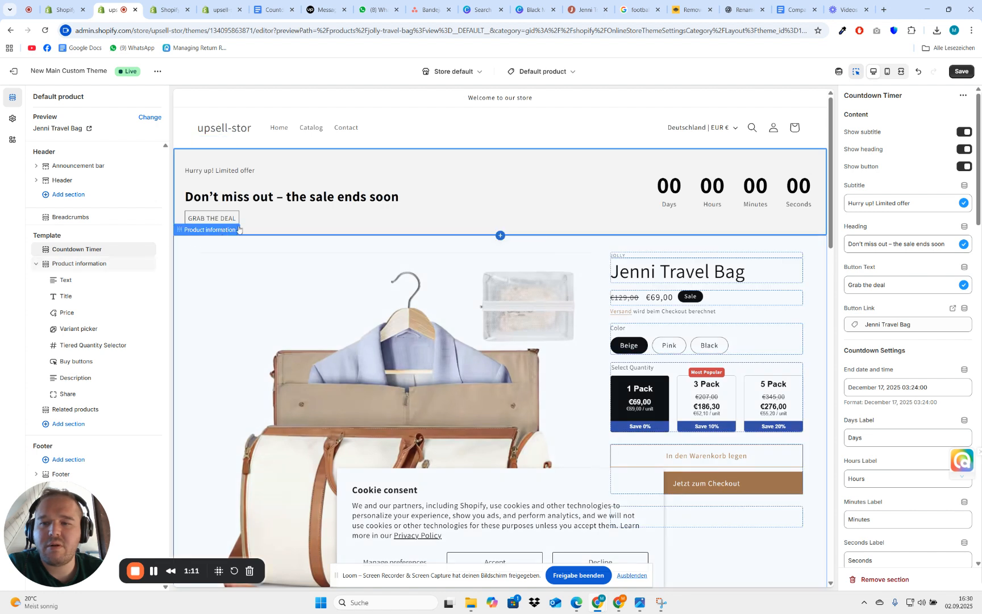
drag(911, 287, 848, 282)
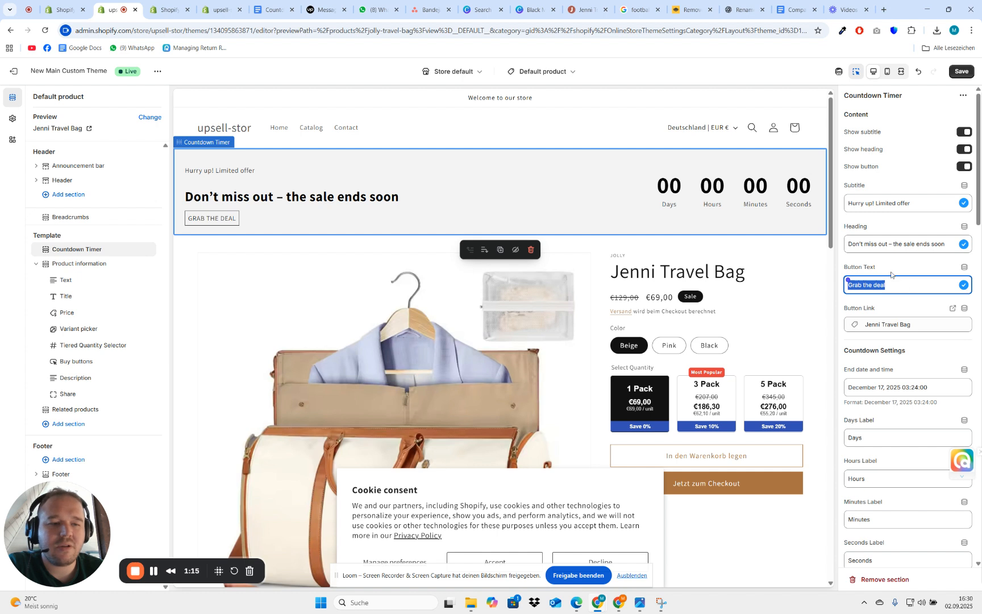
scroll(899, 277, down, 3)
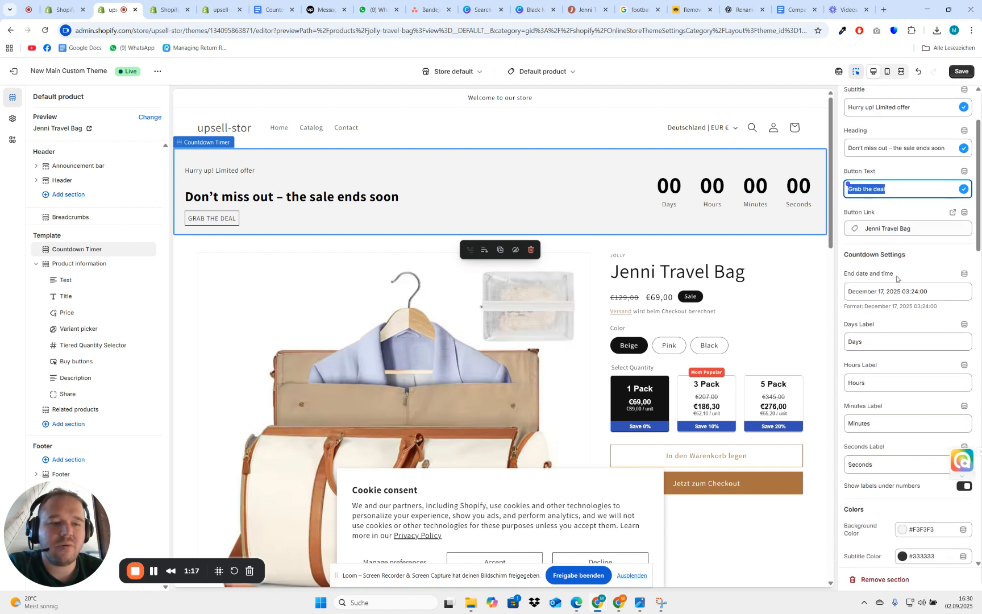
click(962, 71)
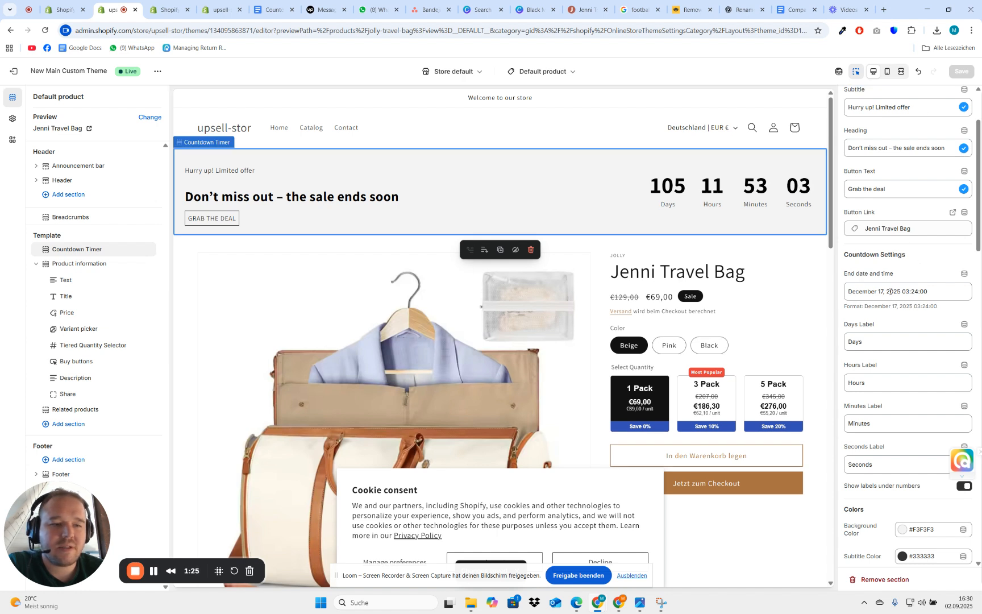
Examine the month, day and time parts of the countdown's end date and time setting
drag(648, 173, 816, 206)
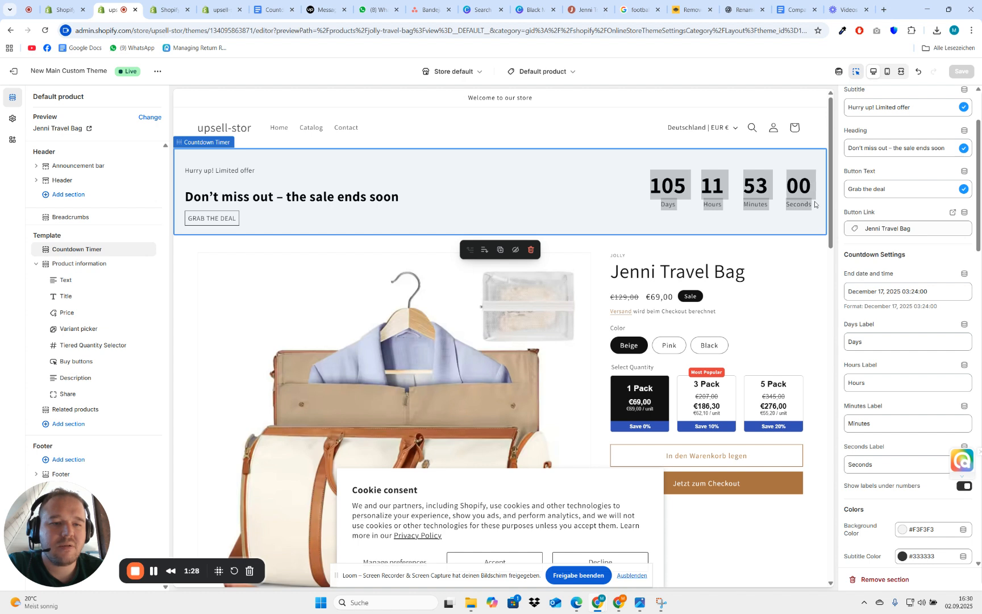
click(938, 294)
drag(938, 294, 847, 291)
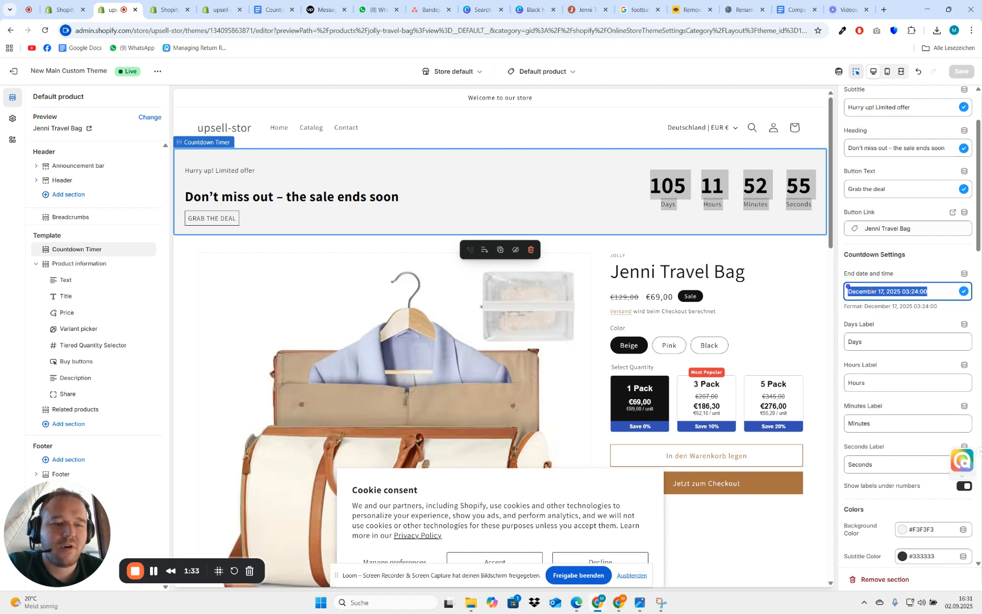
double_click(871, 291)
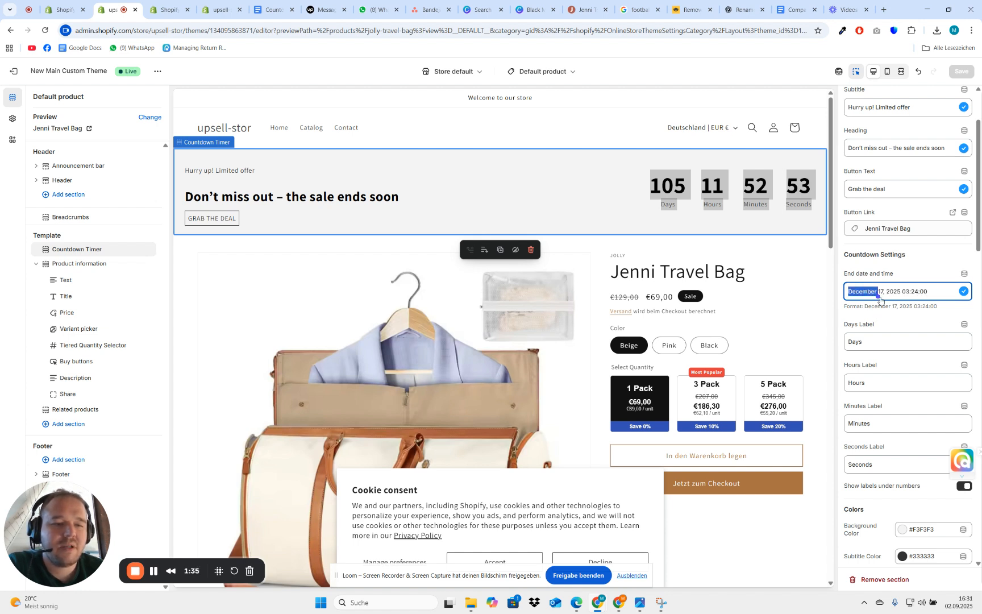
click(882, 291)
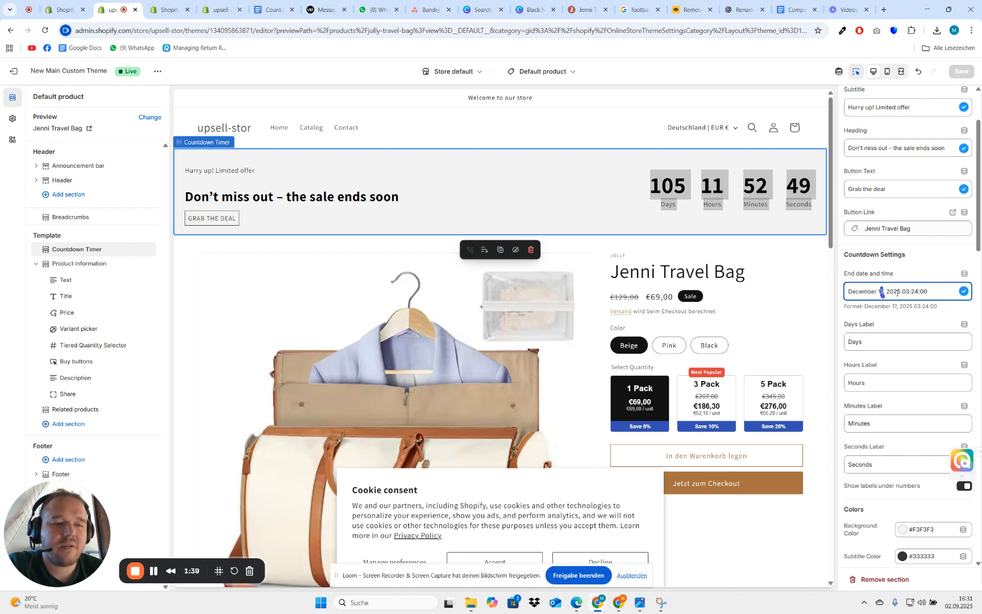
mouse_move(902, 291)
mouse_down()
mouse_move(886, 291)
mouse_move(925, 292)
mouse_move(905, 292)
mouse_up()
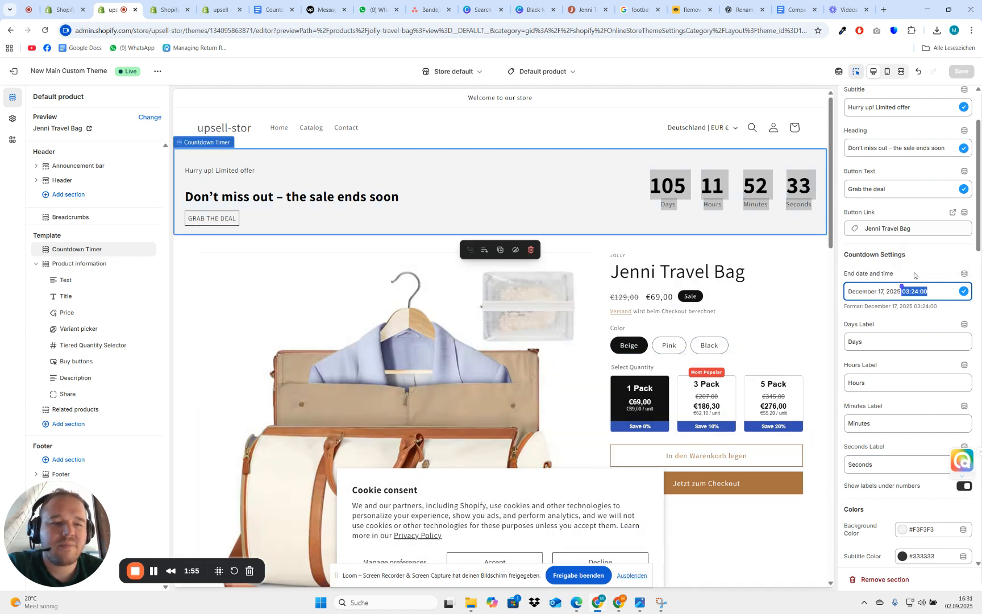
click(915, 275)
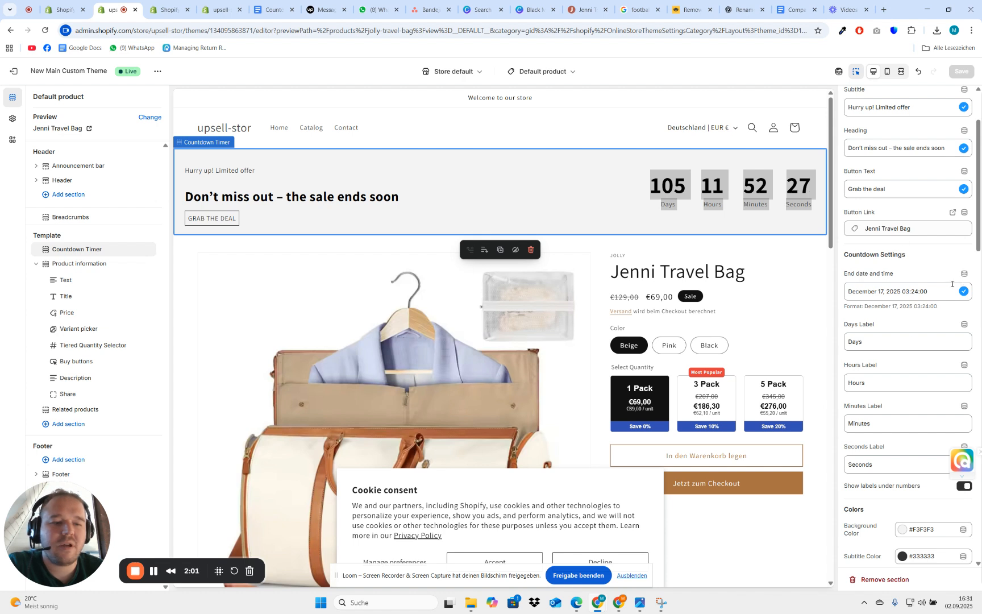
Change the countdown's days label to "Tag" and save the theme
double_click(880, 337)
click(882, 386)
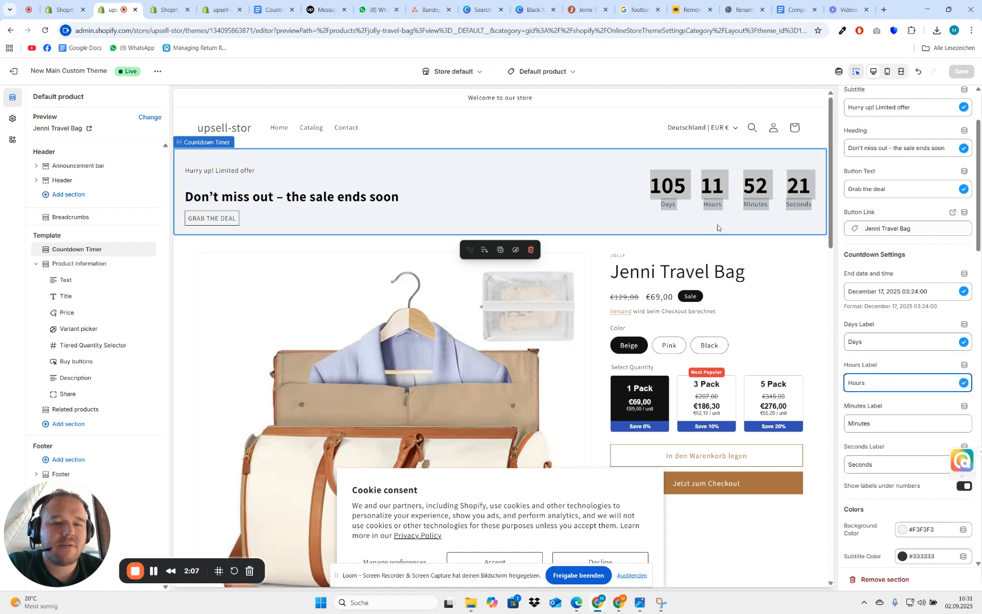
key(ctrl+a)
click(877, 385)
double_click(869, 340)
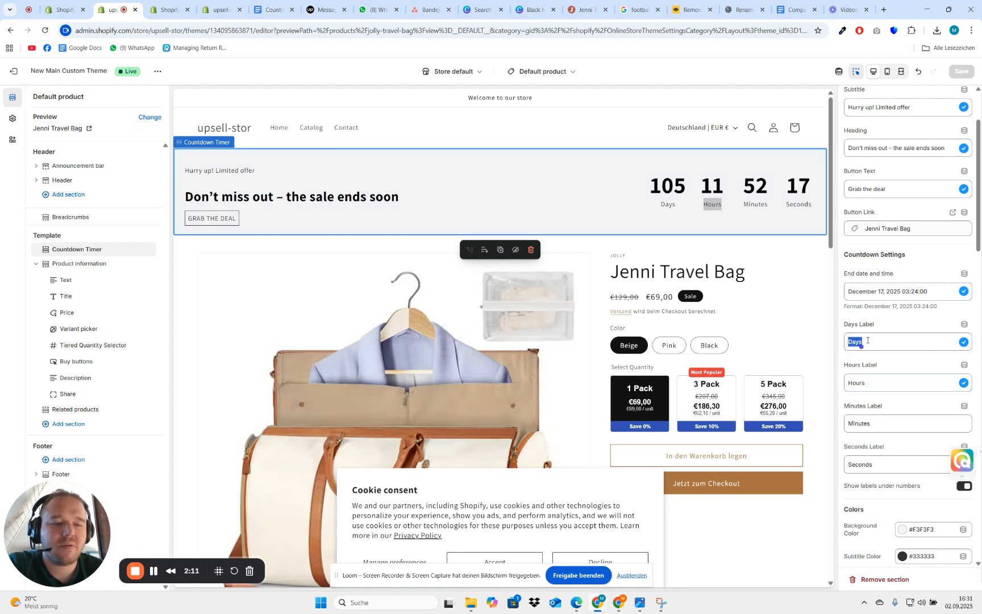
text(Tag)
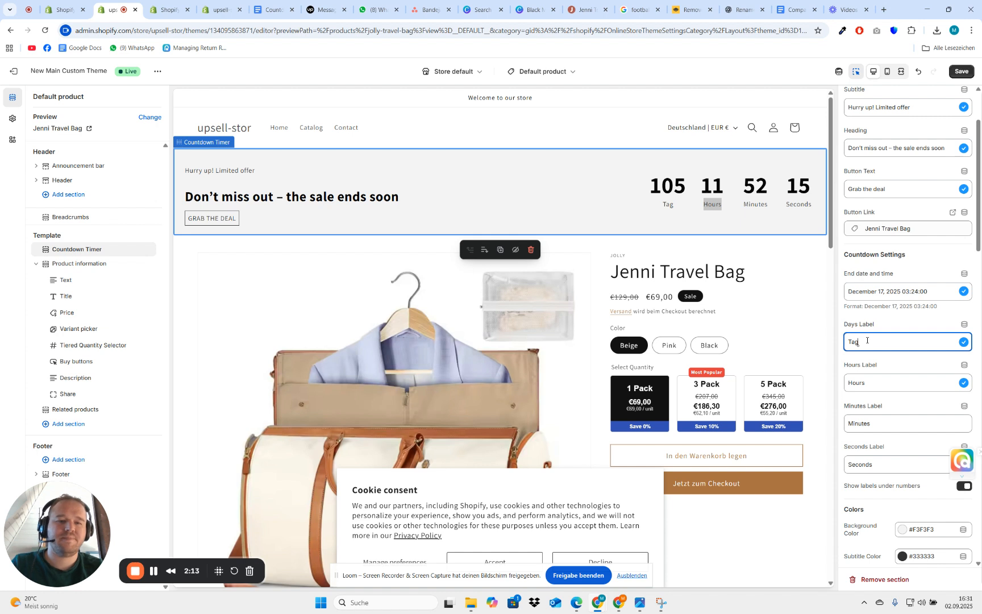
key(ctrl+s)
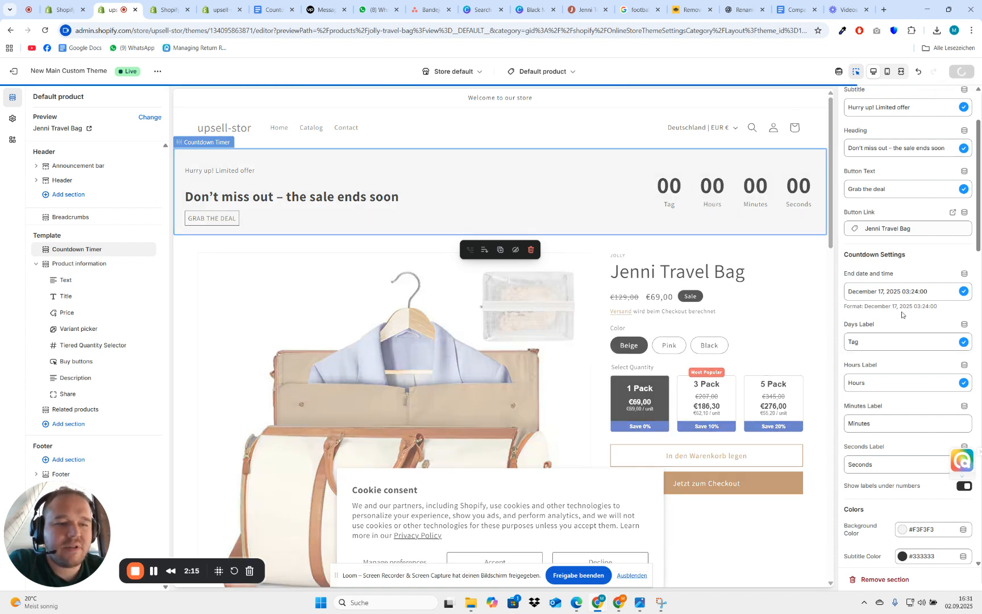
Switch the labels under the countdown numbers off and back on, and reload the theme editor
scroll(879, 332, down, 3)
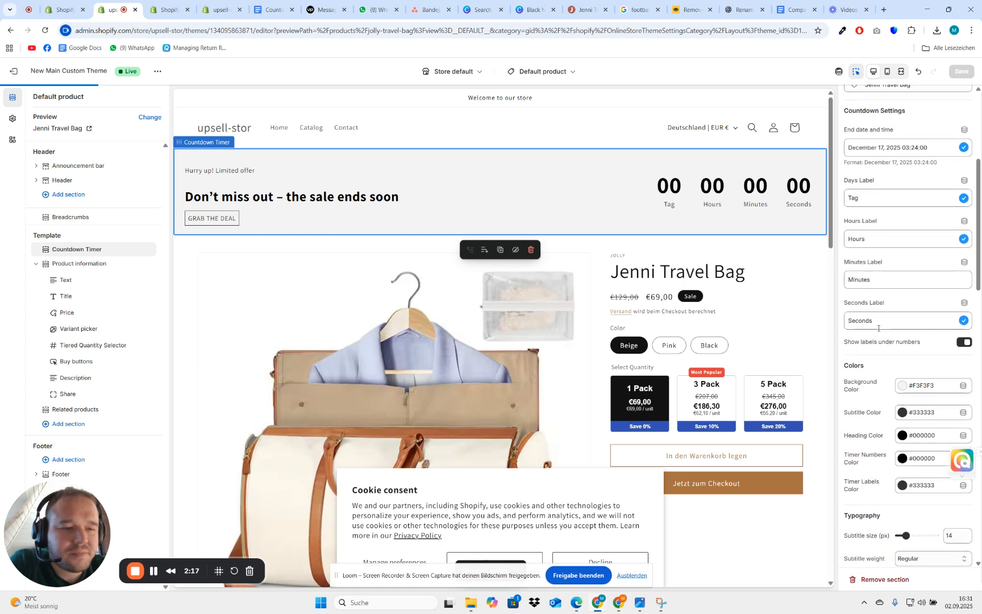
scroll(887, 330, down, 1)
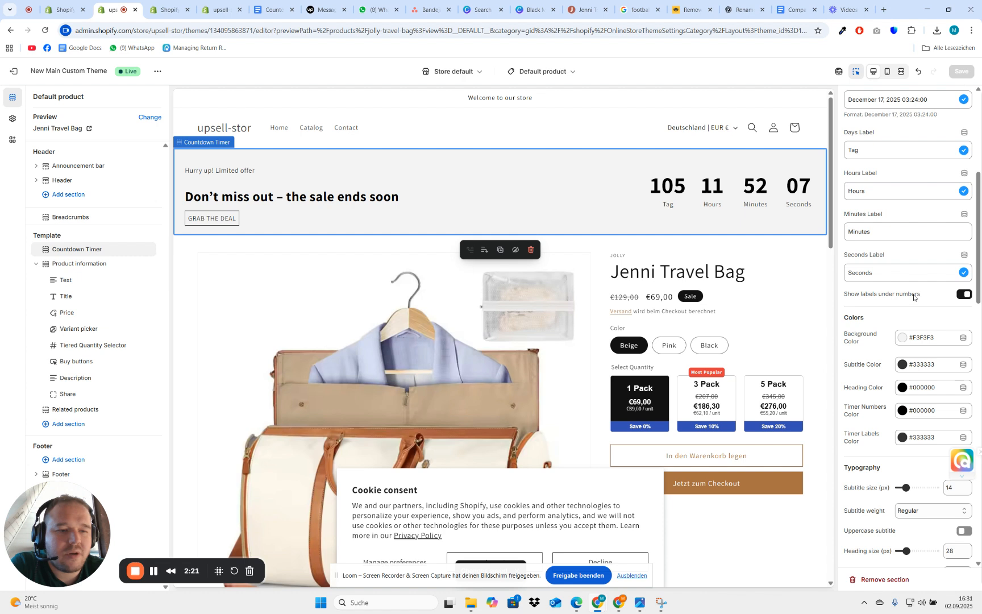
click(961, 297)
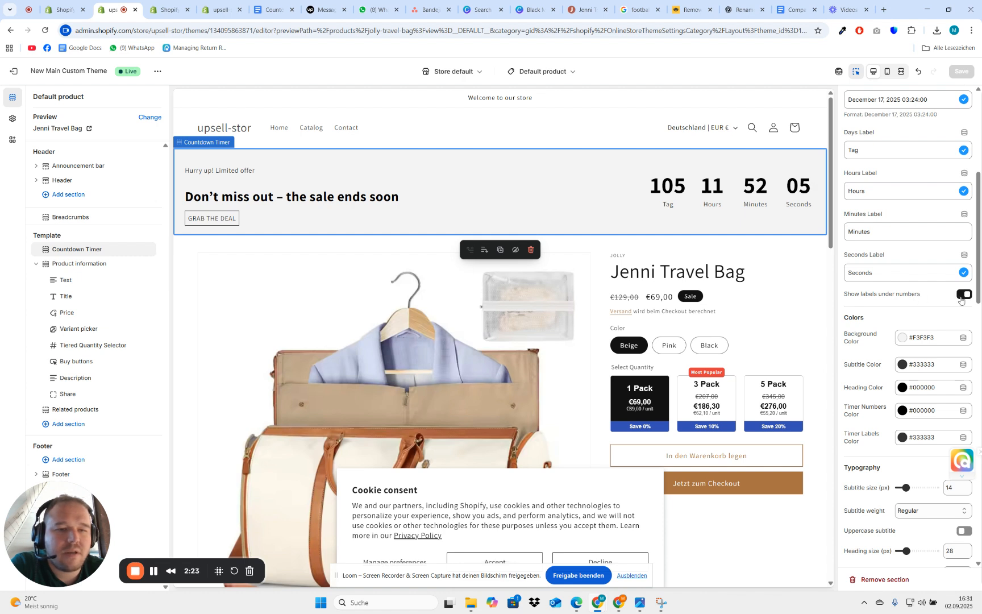
click(961, 297)
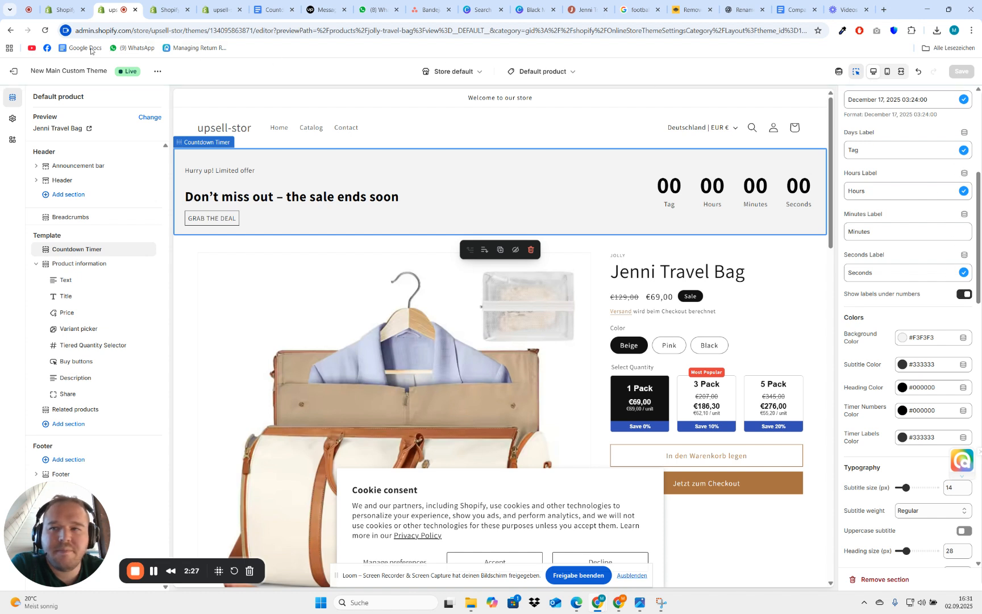
click(45, 30)
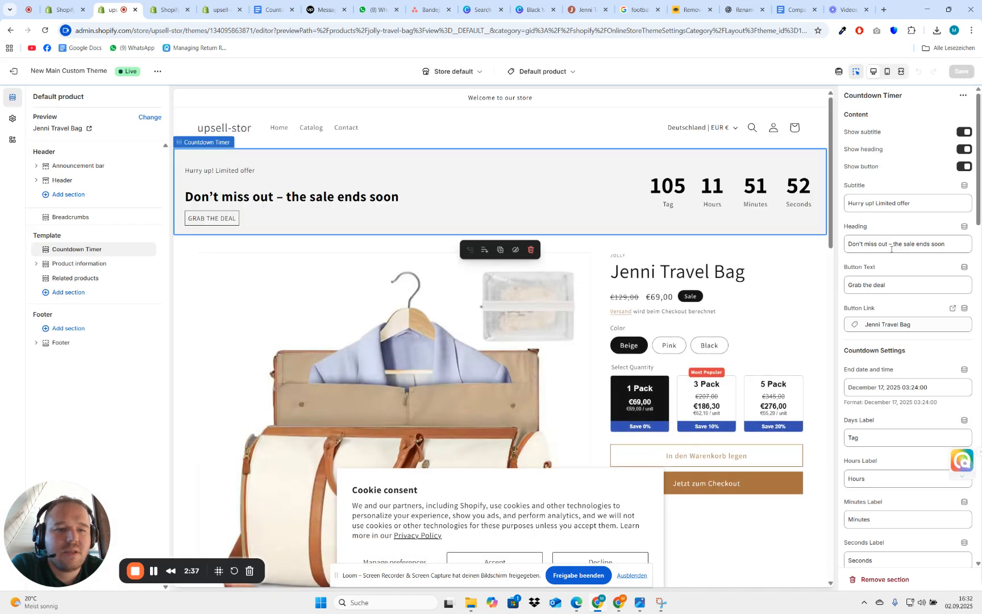
Try black, brown, orange and blue for the countdown timer's background color, and set it to #121212
scroll(892, 253, down, 6)
scroll(903, 271, down, 2)
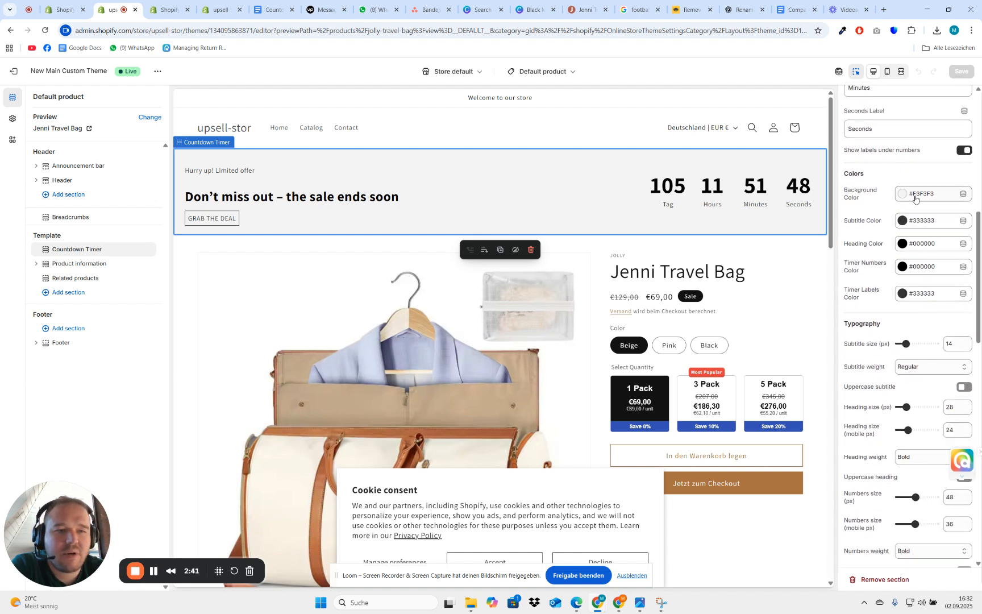
click(902, 195)
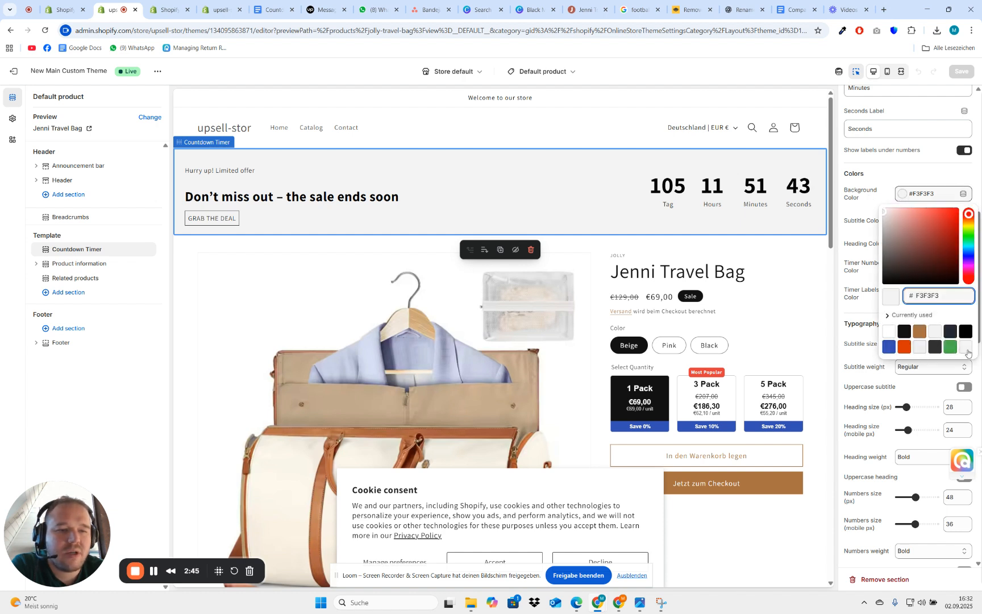
click(966, 331)
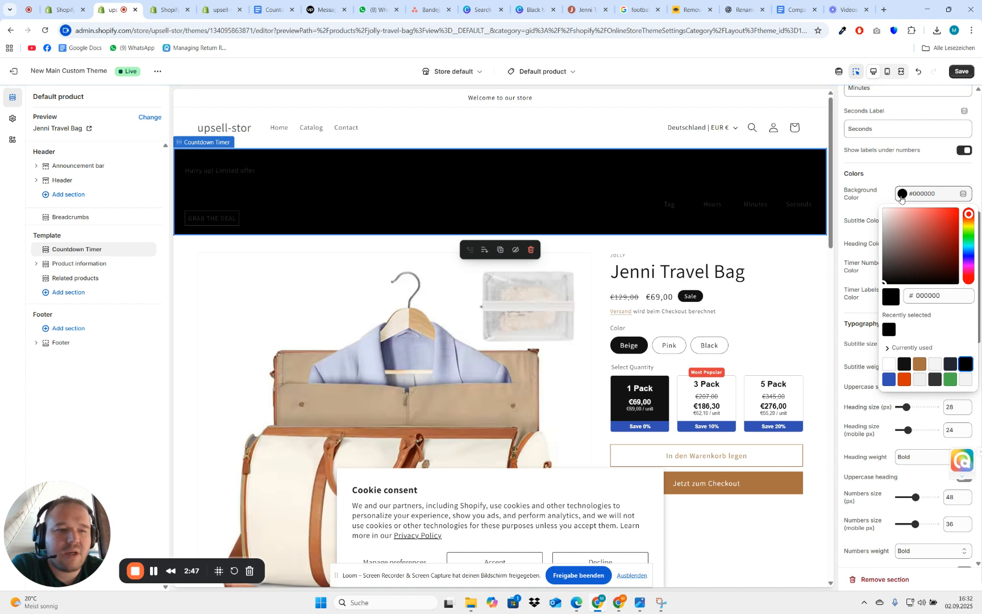
click(920, 365)
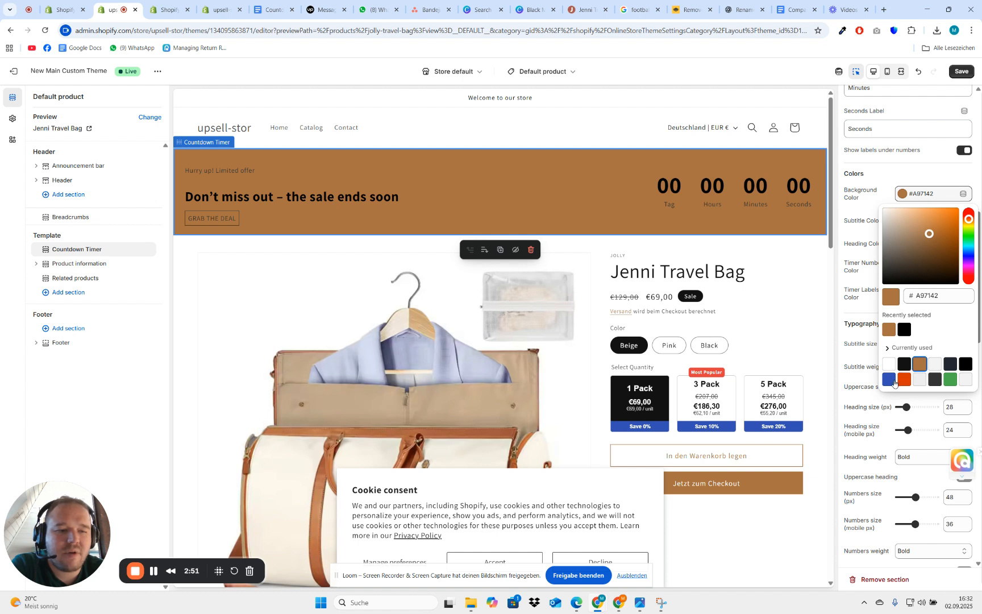
click(900, 380)
click(889, 380)
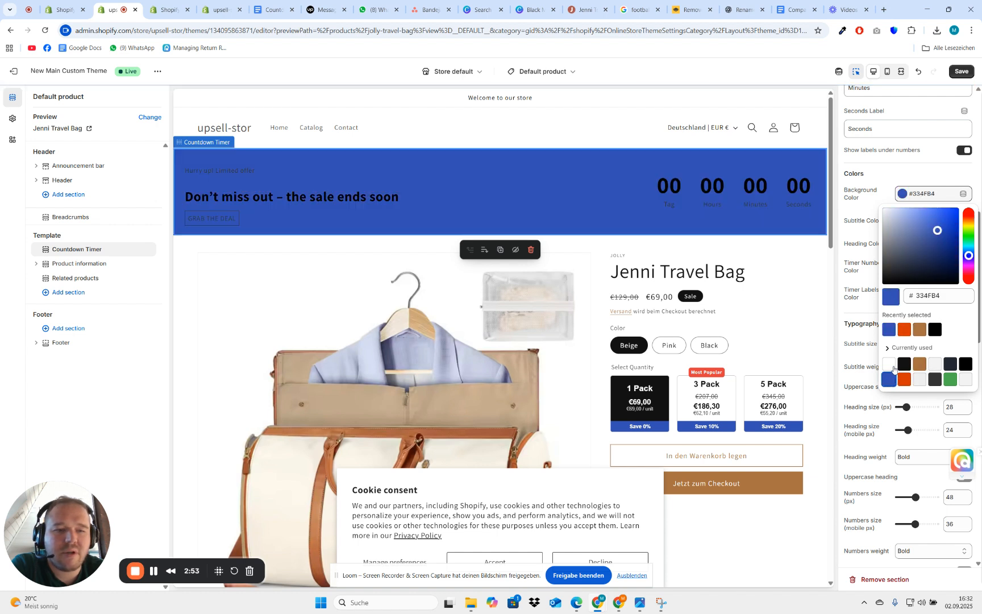
click(904, 364)
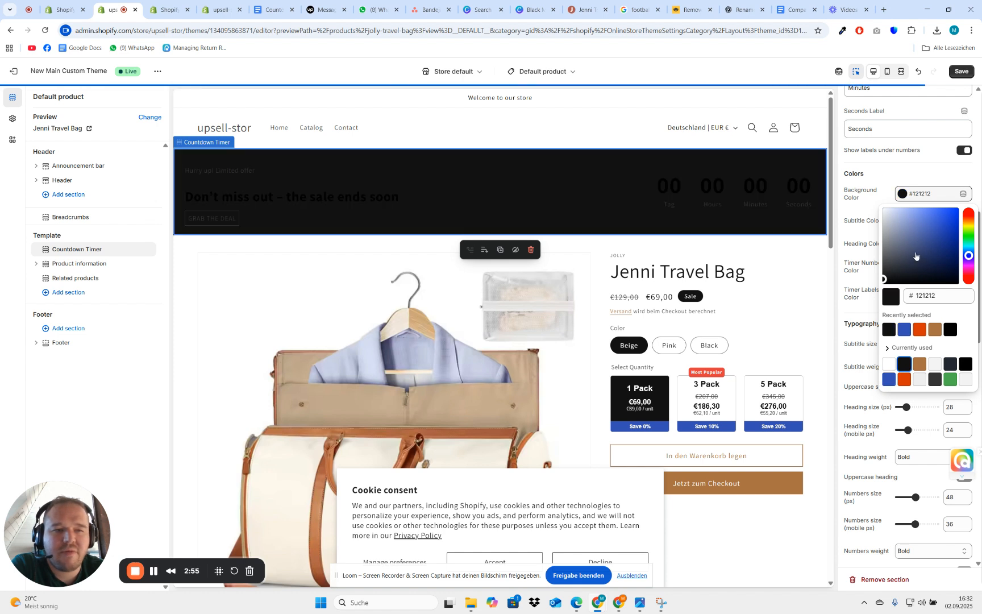
click(891, 178)
Set the countdown timer's subtitle color and heading color to yellow #FFFD00
click(909, 221)
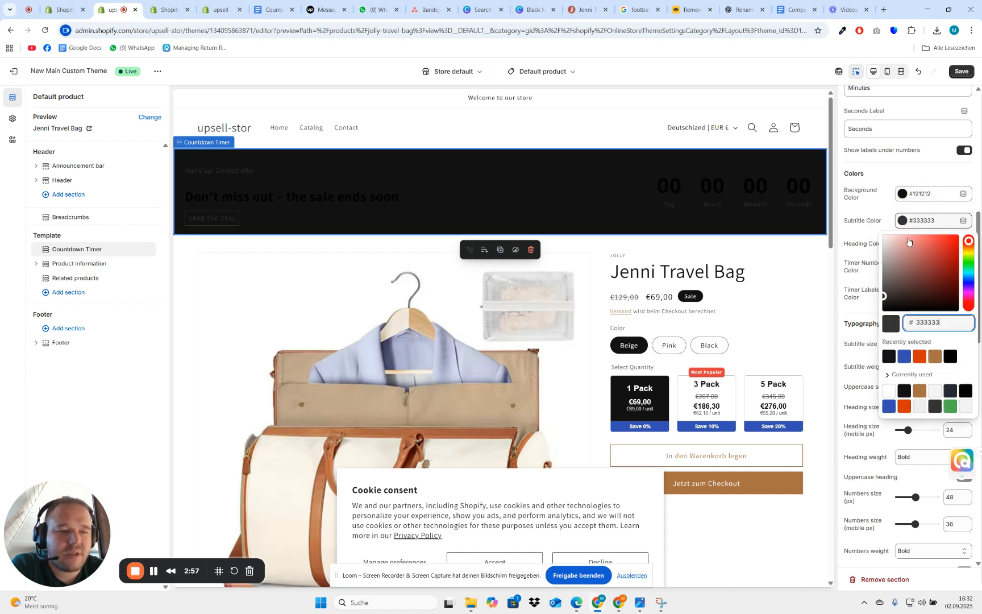
drag(970, 247, 961, 234)
click(959, 236)
click(868, 207)
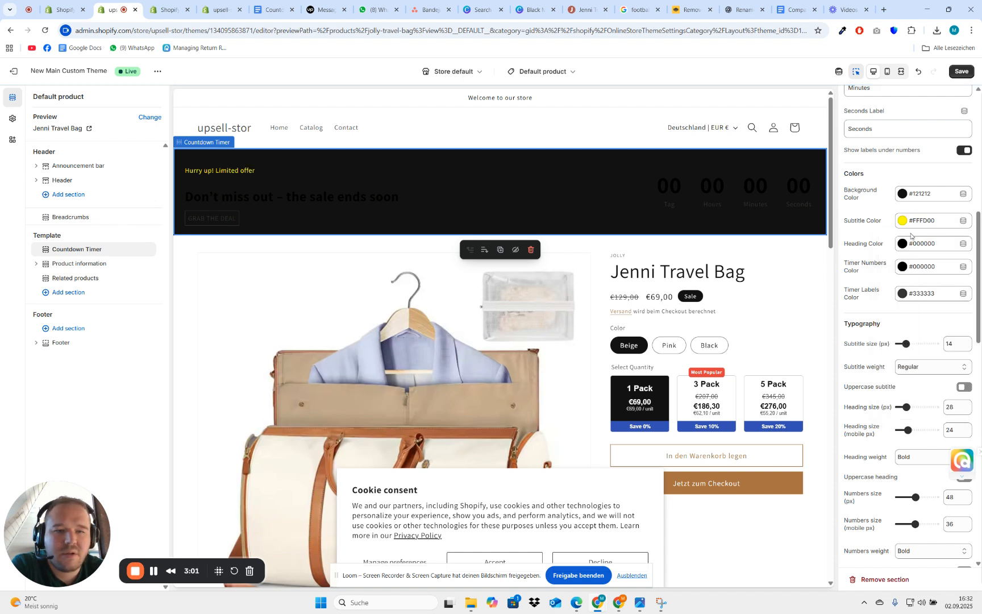
click(918, 244)
click(889, 379)
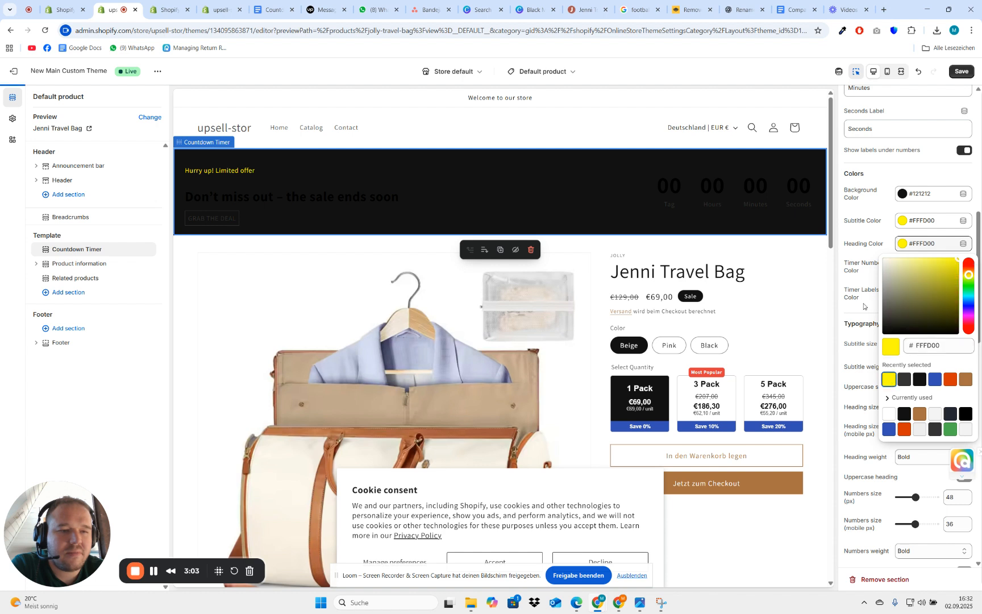
Apply the same yellow #FFFD00 to the timer numbers color and the timer labels color
click(904, 267)
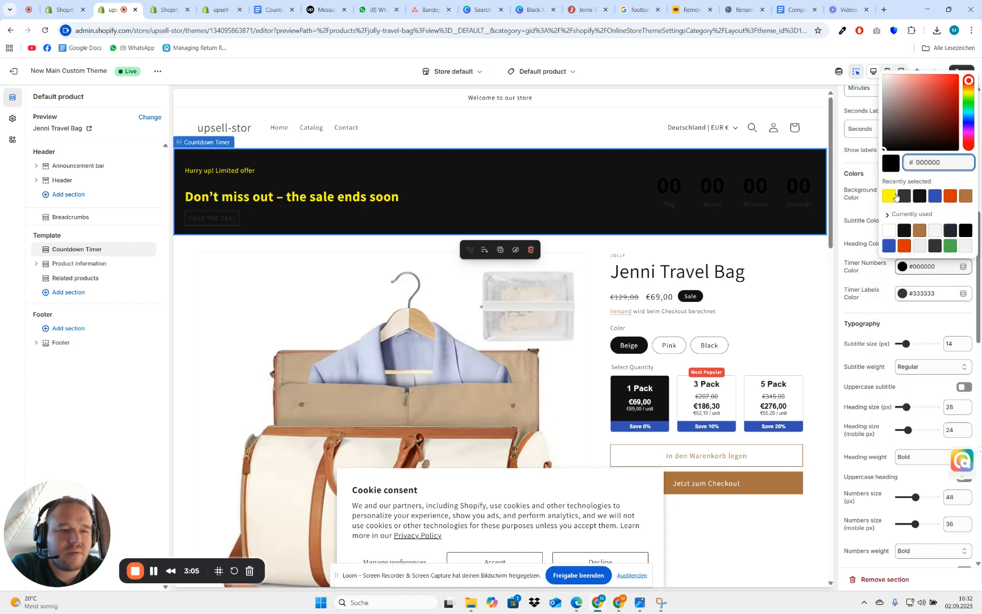
click(889, 196)
click(910, 293)
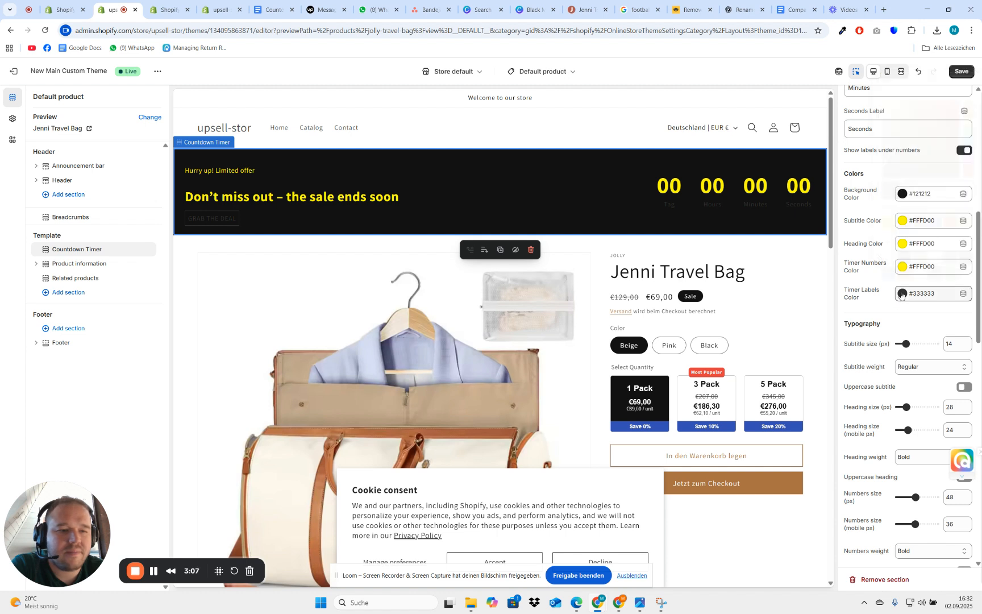
click(889, 222)
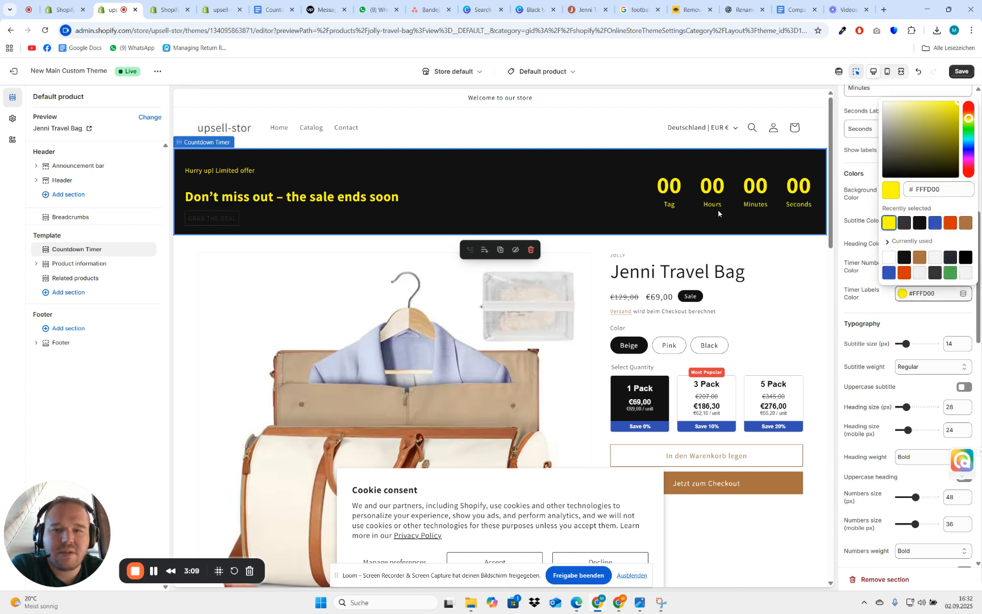
click(863, 300)
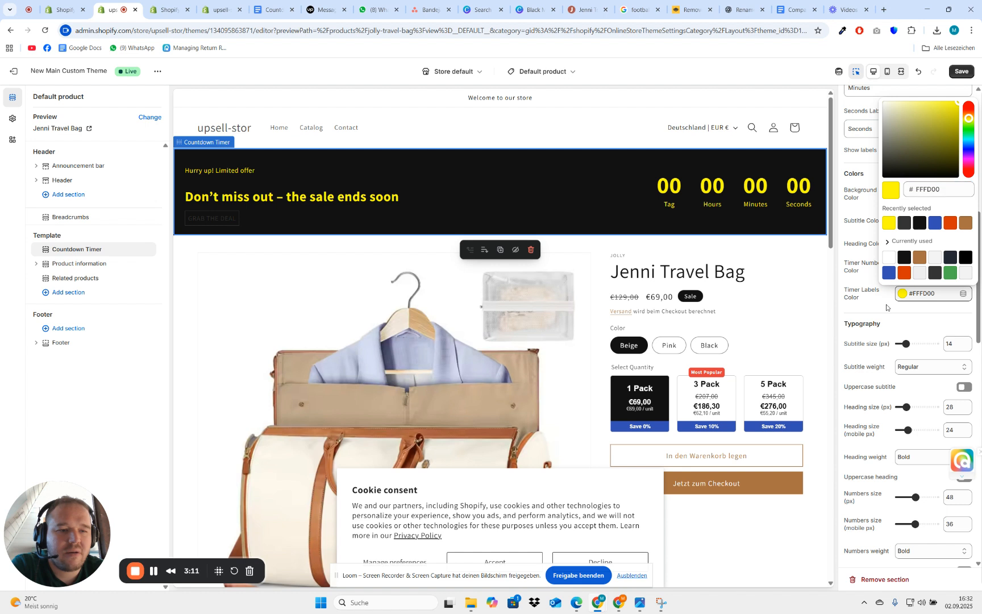
click(887, 307)
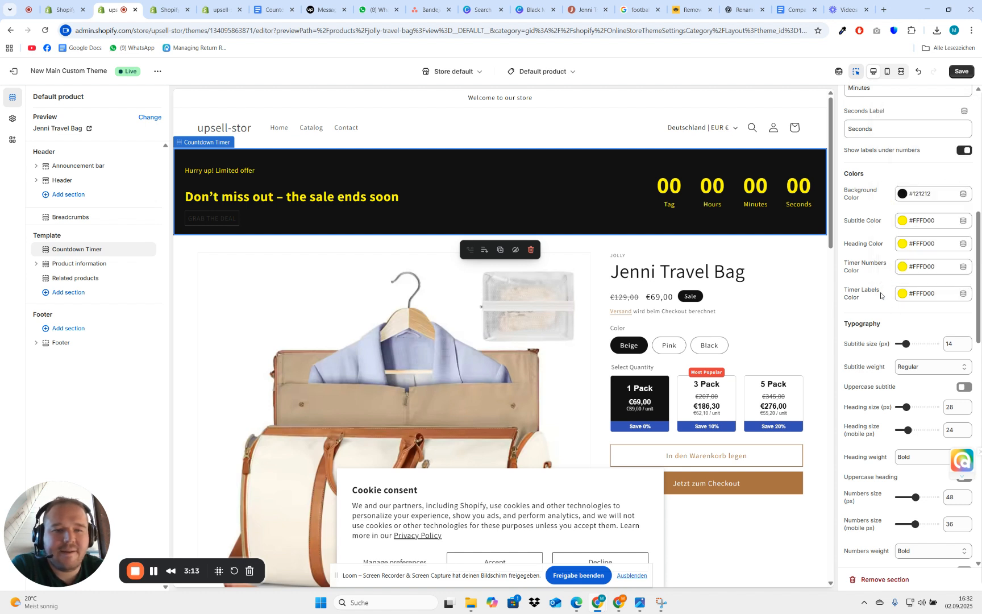
Set the subtitle to 20 px and Light weight after trying Bold, and switch its uppercase option on and back off
double_click(866, 322)
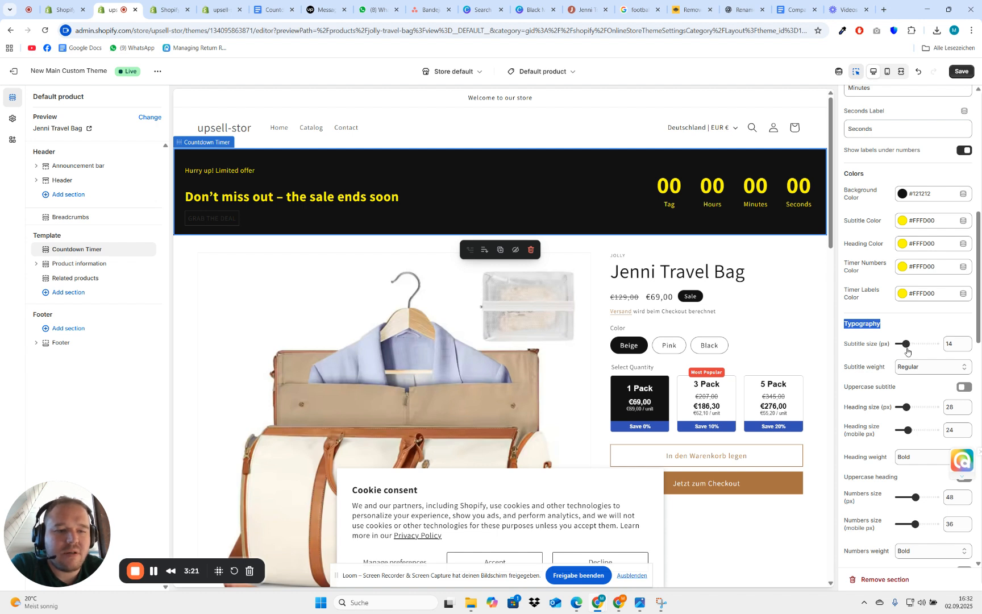
mouse_move(906, 343)
mouse_down()
mouse_move(935, 343)
mouse_move(917, 344)
mouse_up()
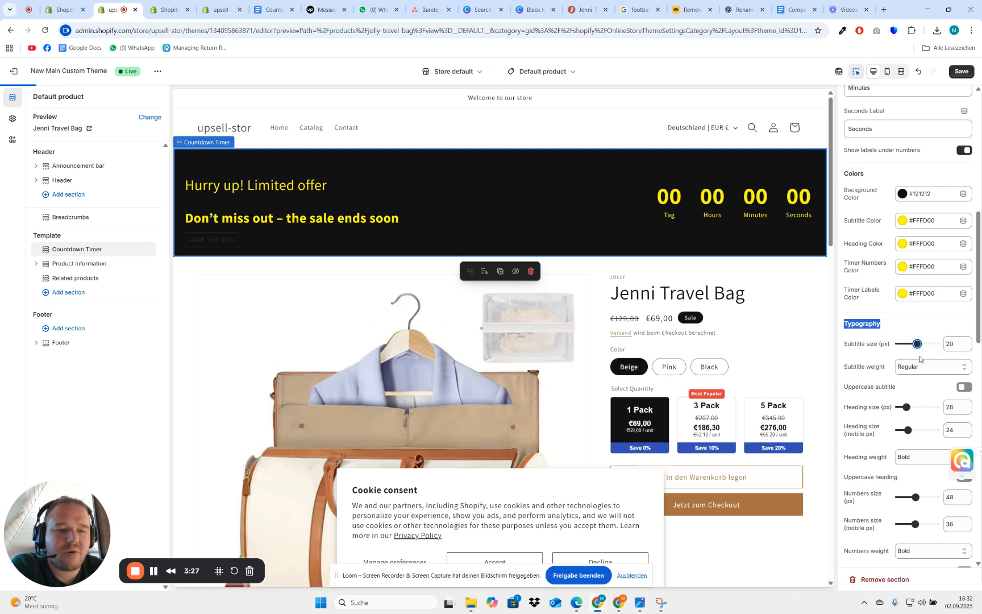
click(921, 371)
click(923, 428)
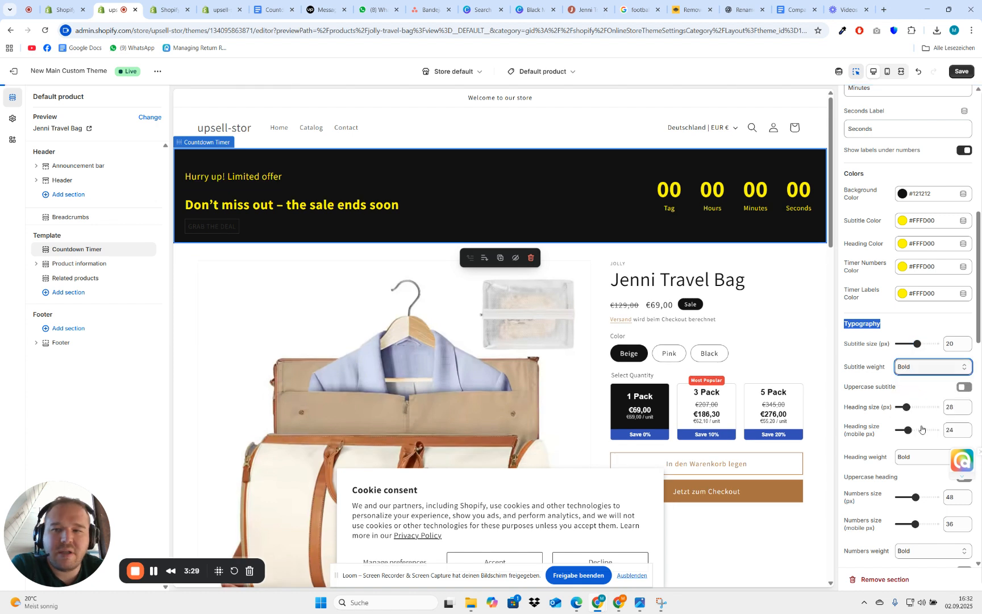
click(915, 366)
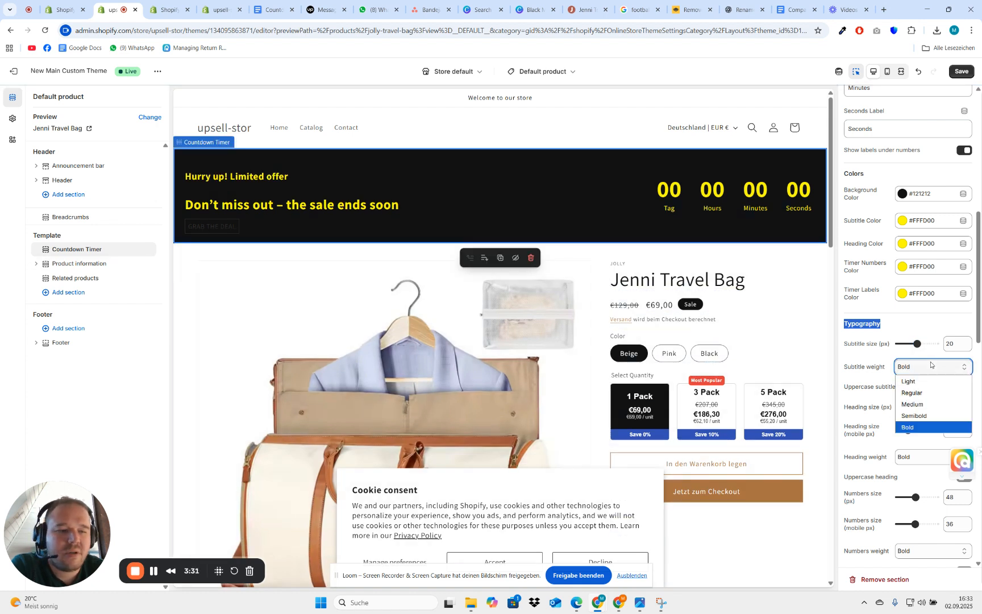
click(915, 382)
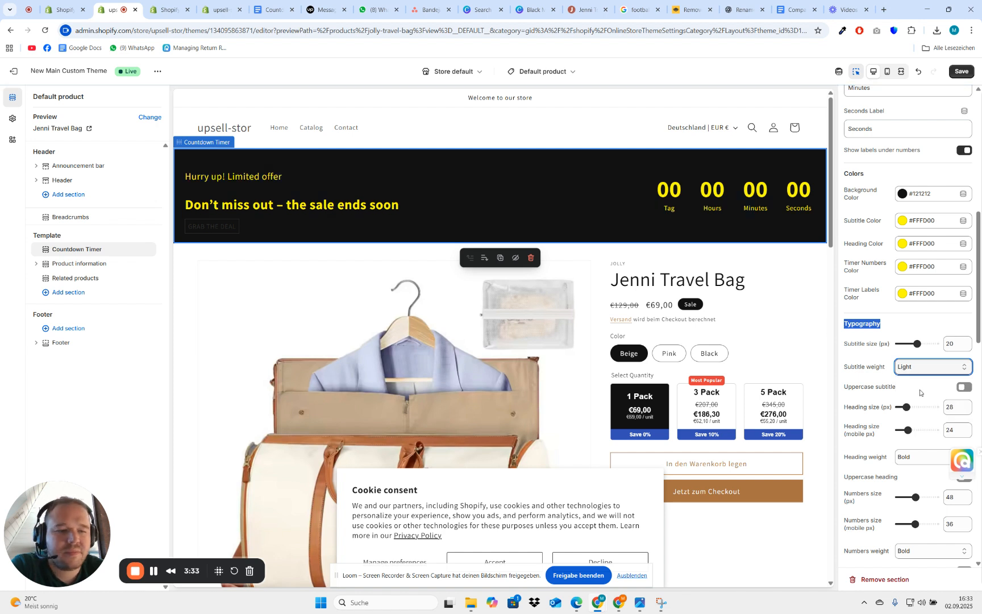
click(965, 387)
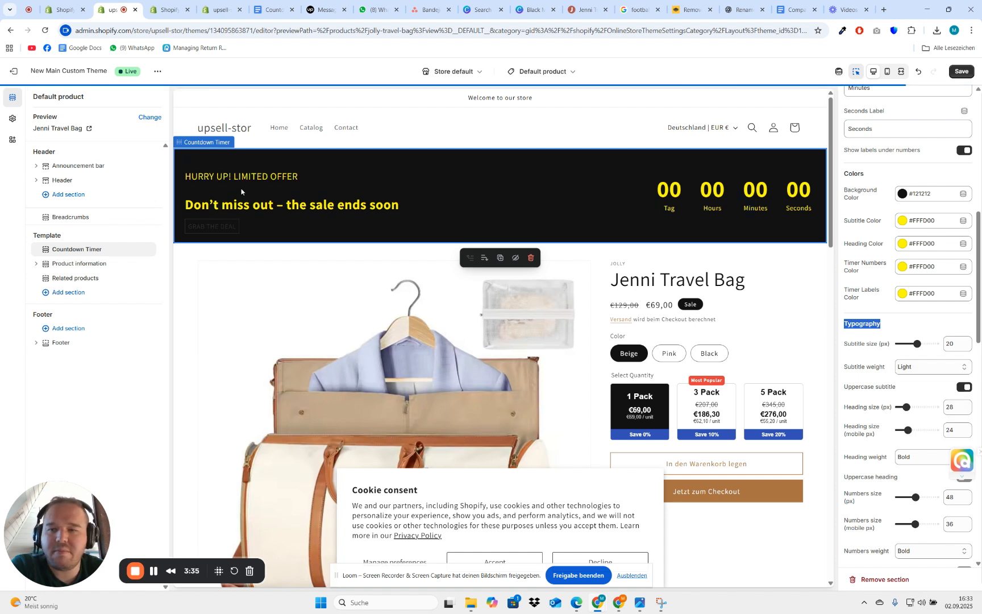
click(962, 388)
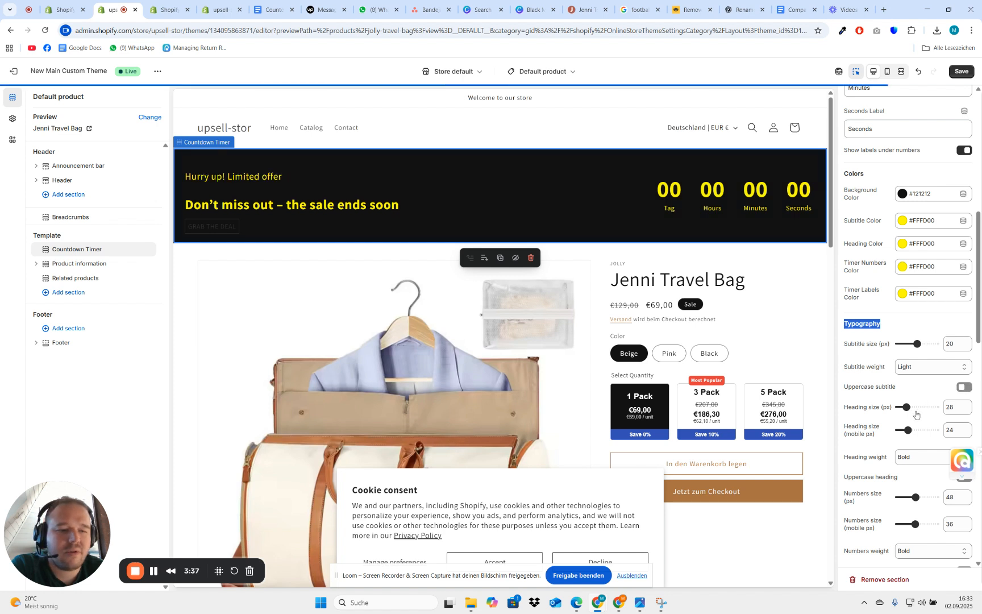
Set the heading size to 40 px and the mobile heading size to 26 px
drag(907, 407, 935, 407)
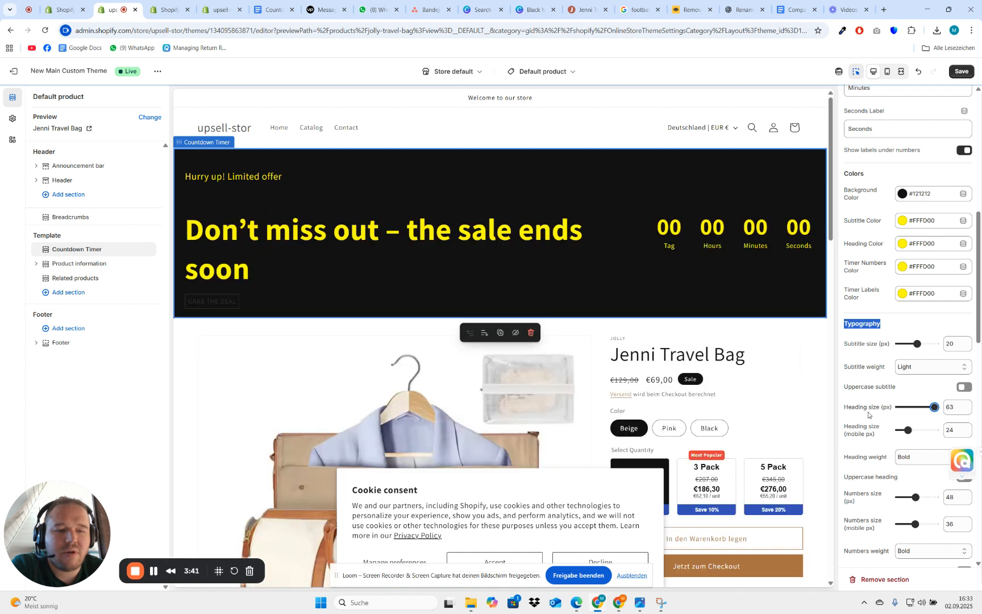
drag(905, 430, 916, 408)
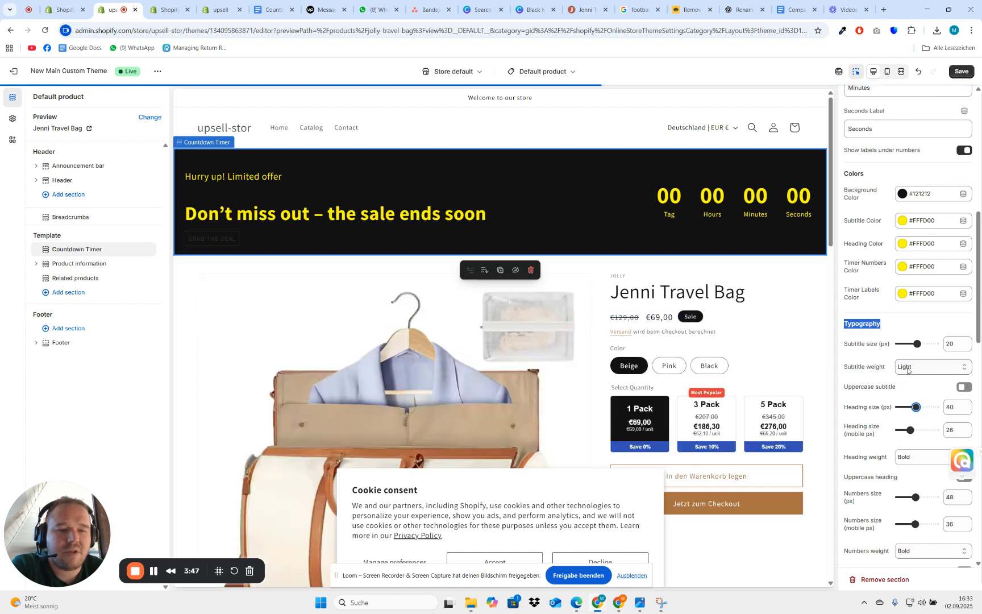
Try the Regular and Semibold heading weights, return to Bold, and switch the uppercase heading on and back off
scroll(913, 376, down, 1)
click(917, 408)
click(920, 427)
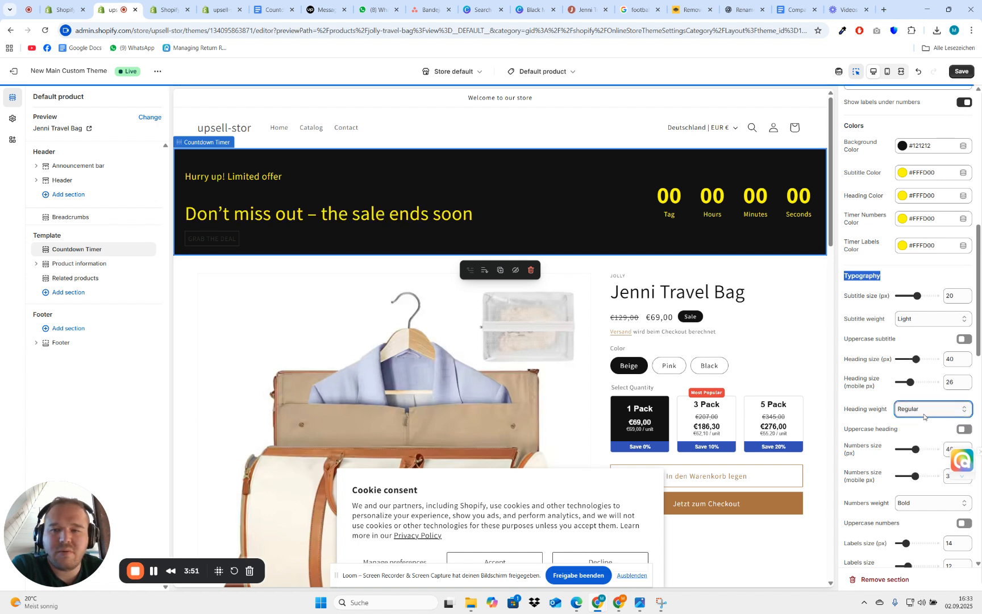
click(927, 409)
click(926, 423)
click(924, 410)
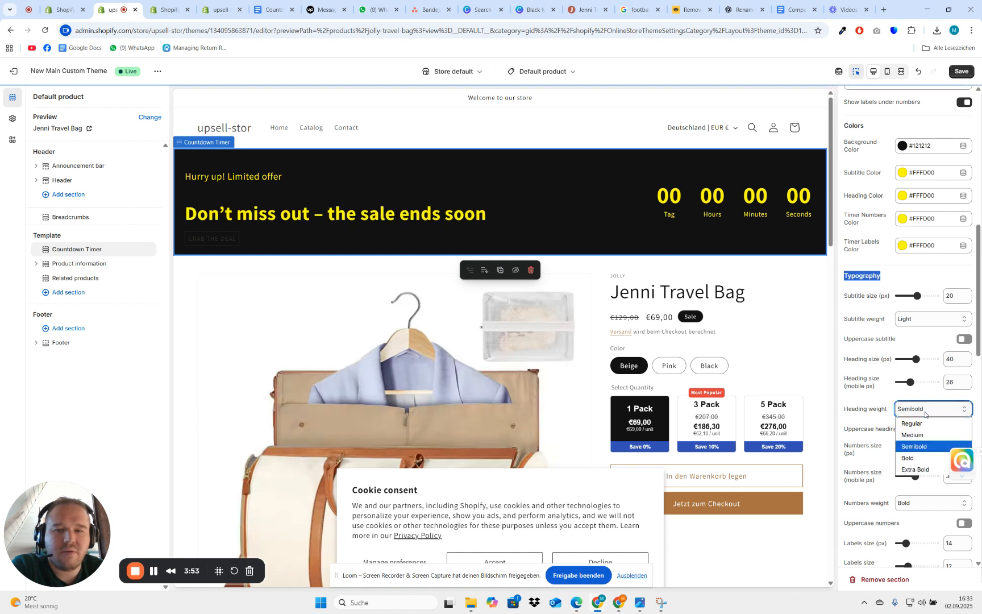
click(913, 444)
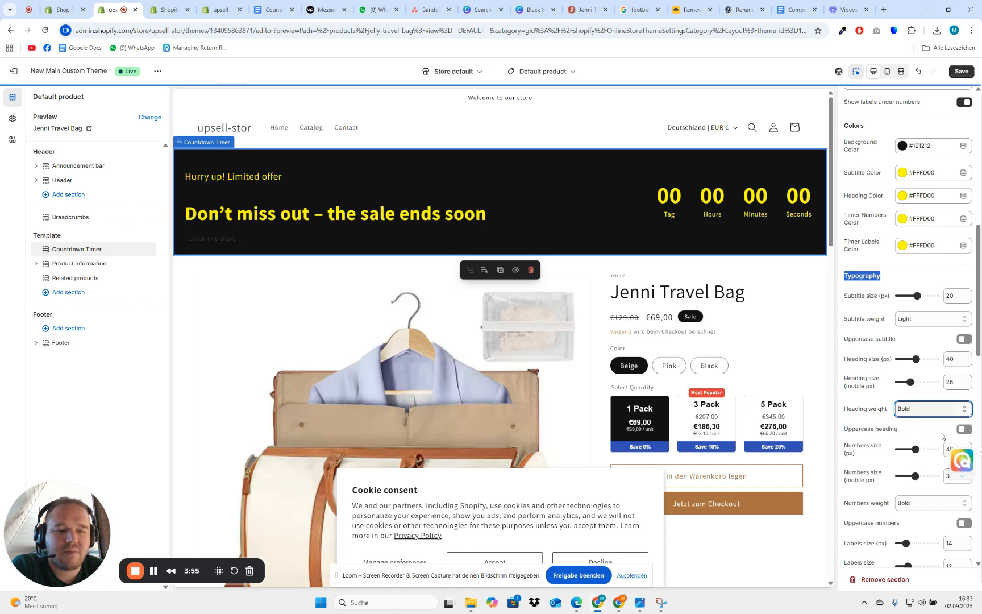
scroll(956, 415, down, 1)
click(968, 382)
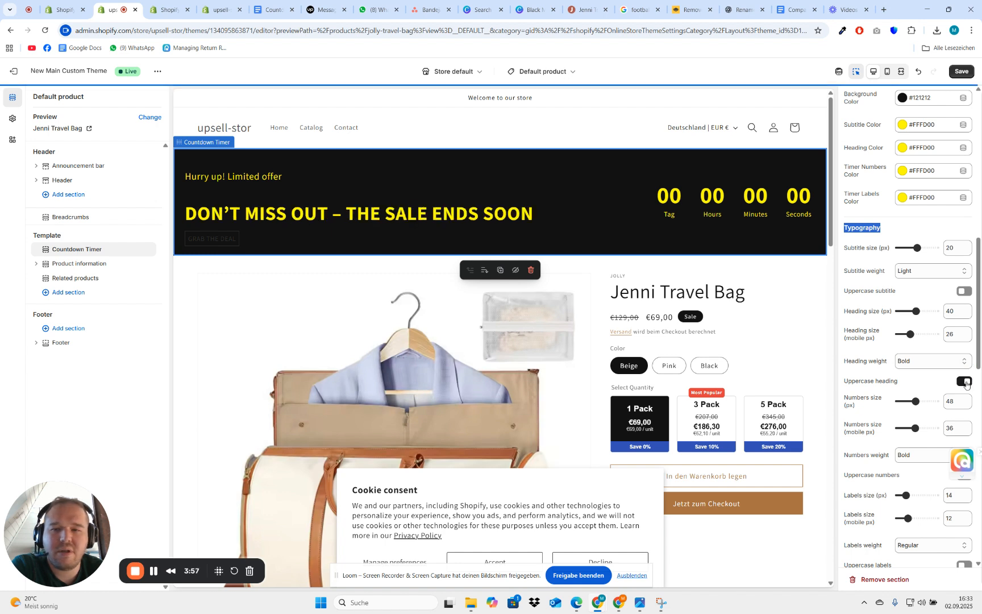
click(965, 384)
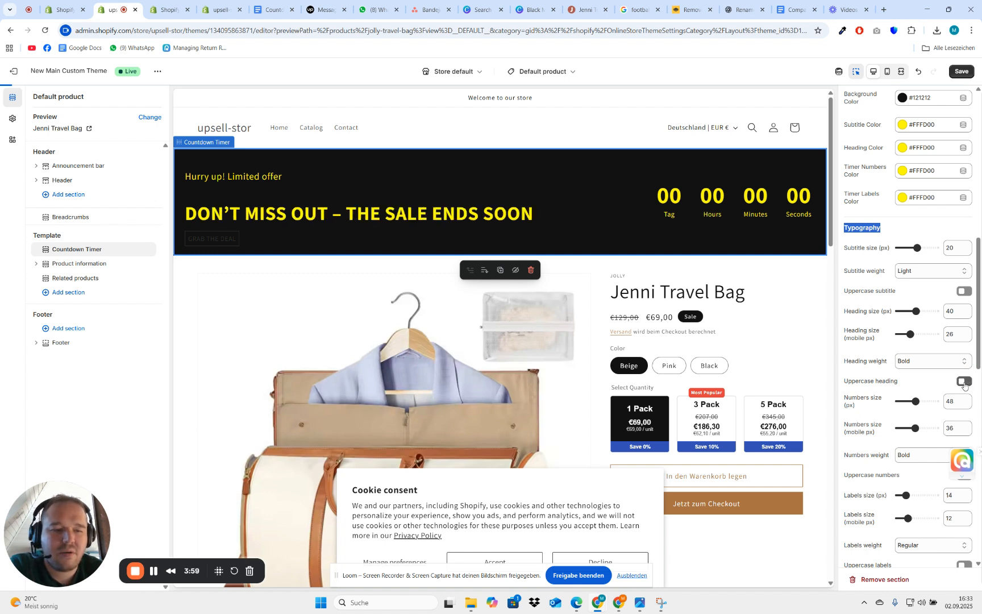
Set the countdown numbers to 32 px and Extra Bold after trying Medium, and turn uppercase numbers on
mouse_move(916, 401)
mouse_down()
mouse_move(929, 401)
mouse_move(906, 401)
mouse_up()
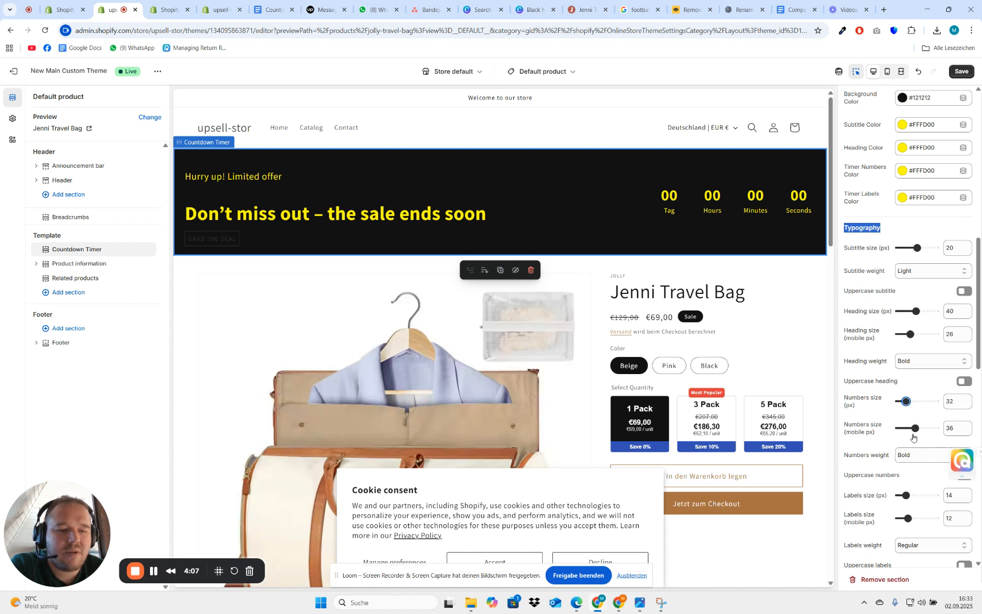
scroll(913, 438, down, 3)
click(929, 359)
click(930, 390)
click(926, 358)
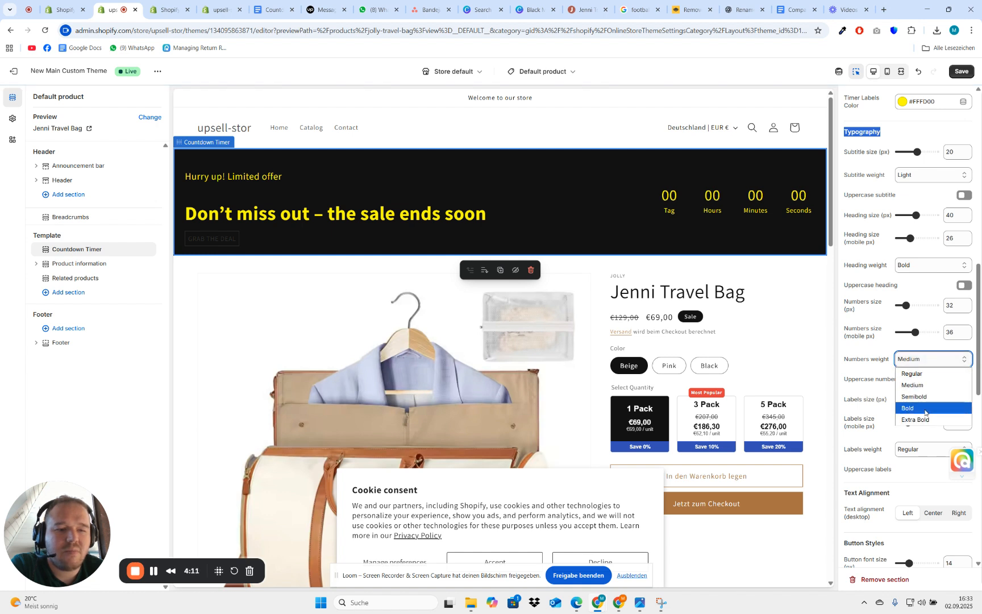
click(927, 419)
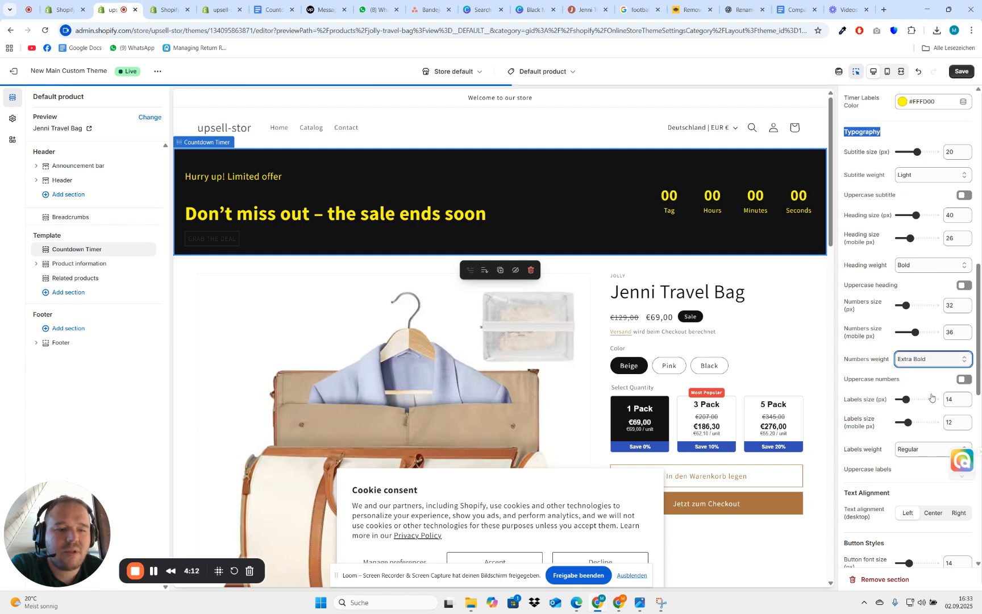
click(960, 383)
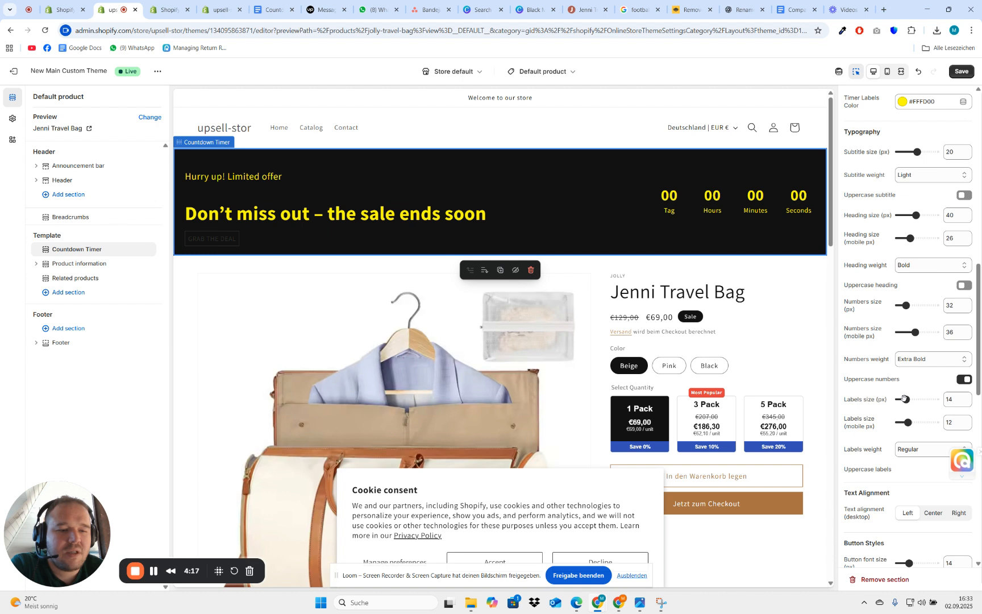
Try the labels at 26 px with 13 px on mobile, and test Bold weight and uppercase before restoring Regular weight and normal case
drag(907, 400, 928, 399)
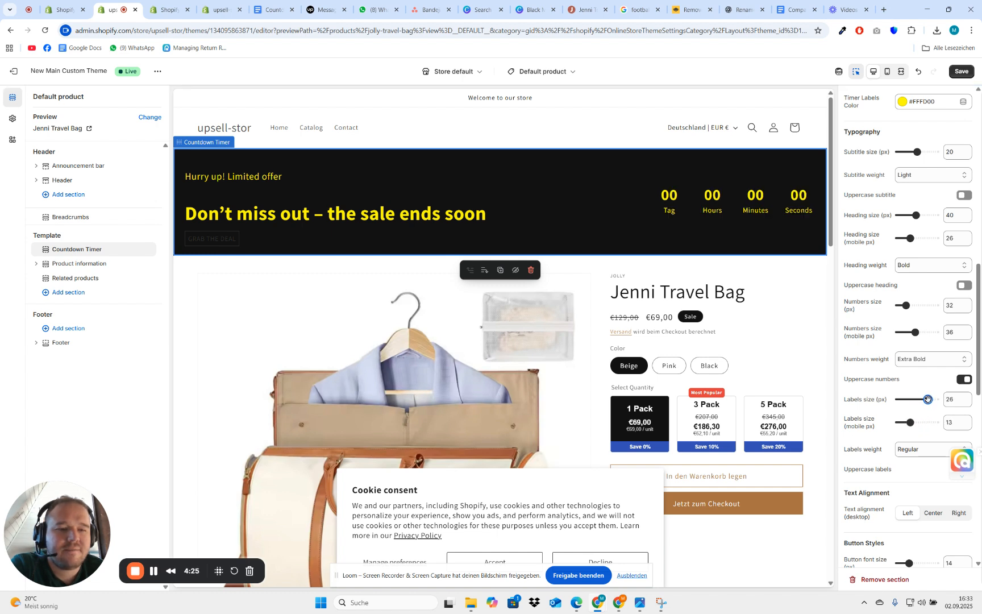
scroll(899, 386, down, 2)
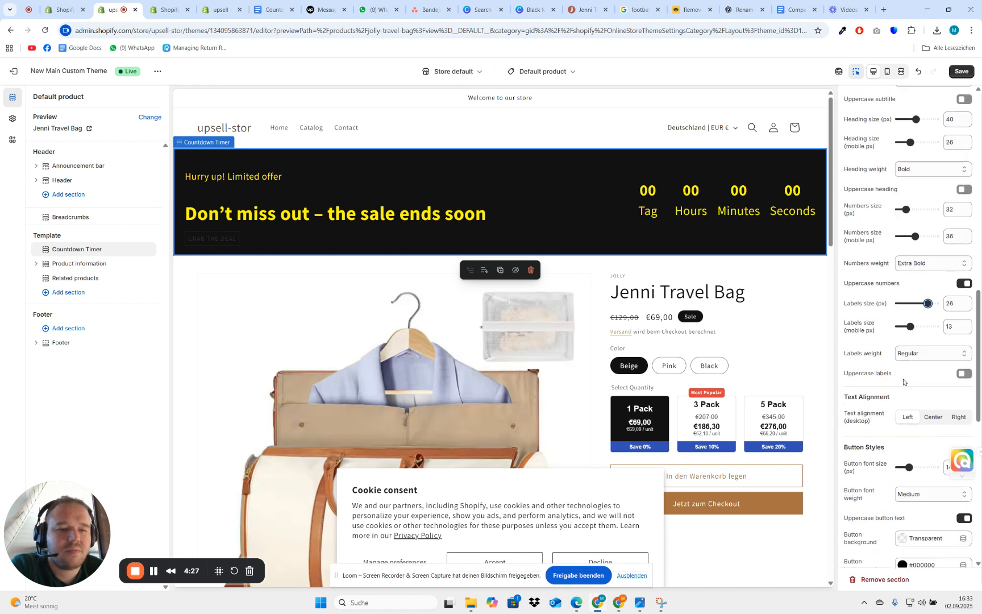
click(913, 354)
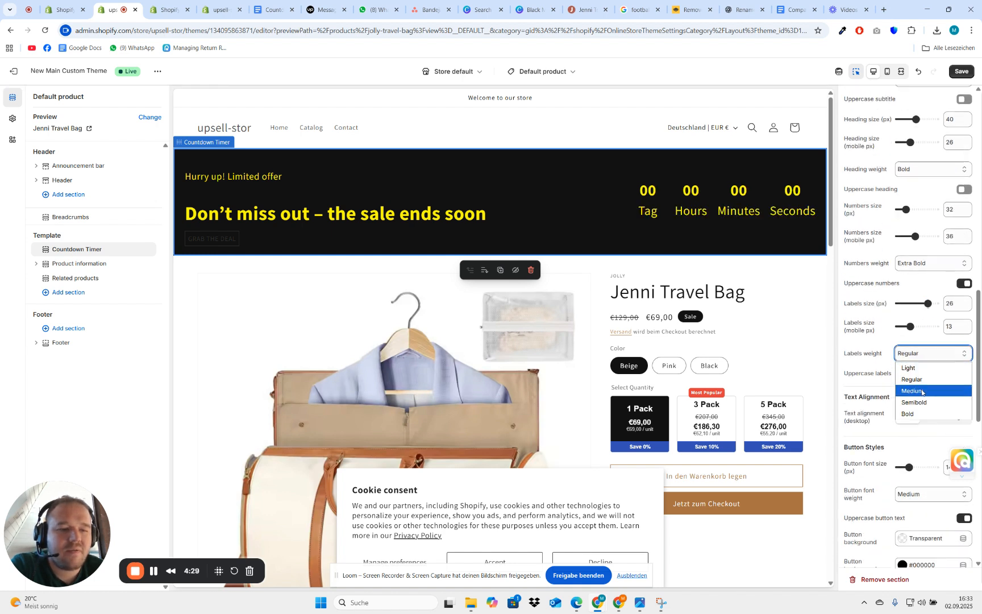
click(916, 413)
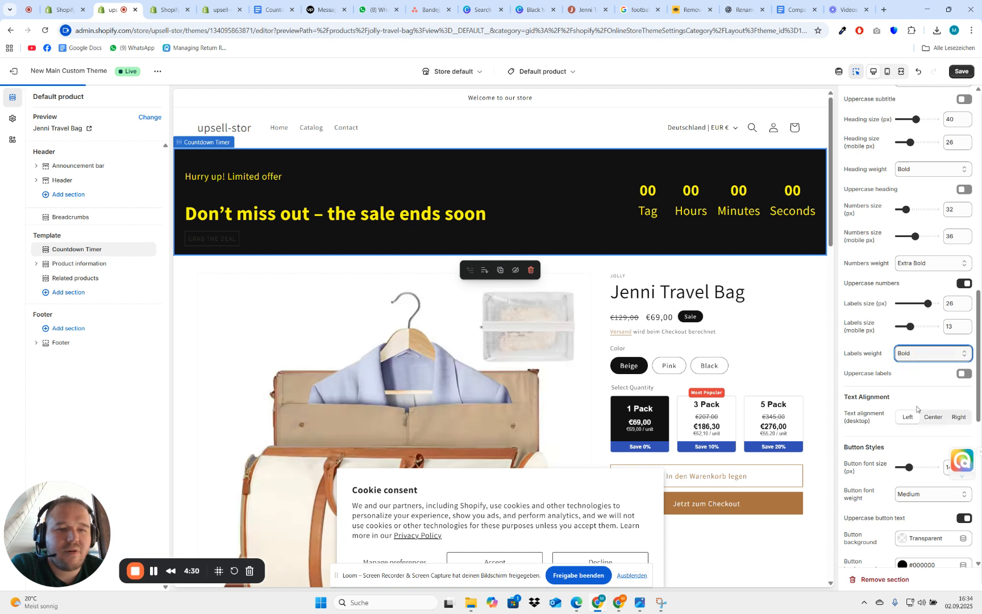
click(931, 357)
click(931, 378)
click(963, 374)
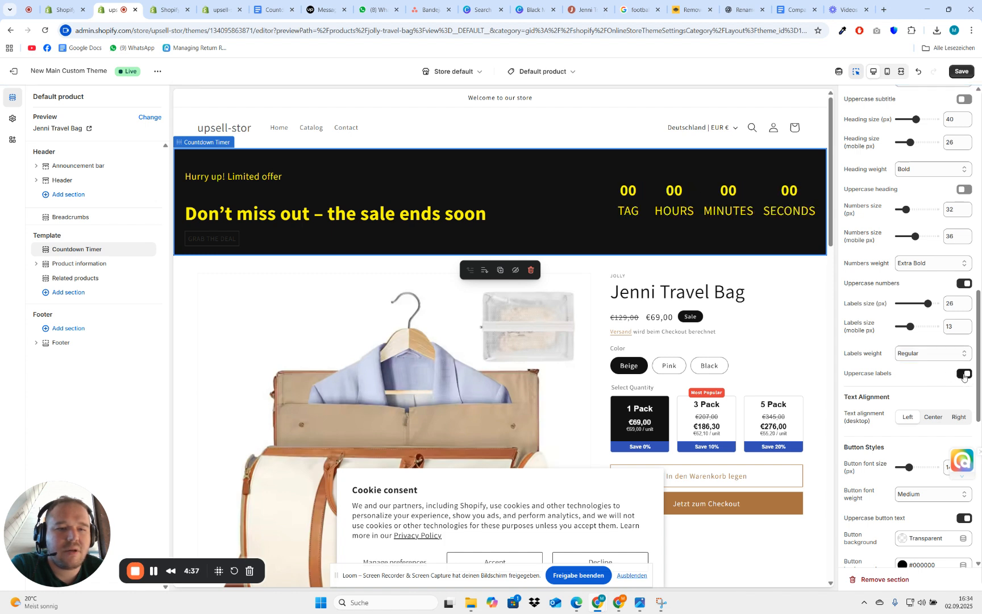
click(964, 375)
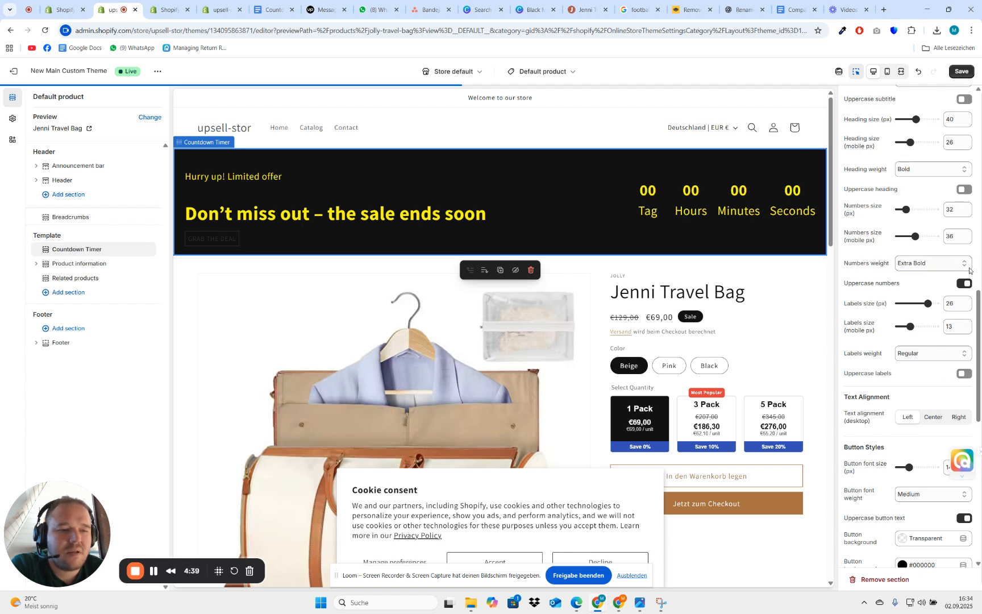
Turn uppercase numbers off and set both the labels size and the mobile labels size to 17 px
click(965, 284)
drag(929, 304, 919, 326)
Try Center for the countdown's desktop text alignment and set it to Right
scroll(898, 284, down, 3)
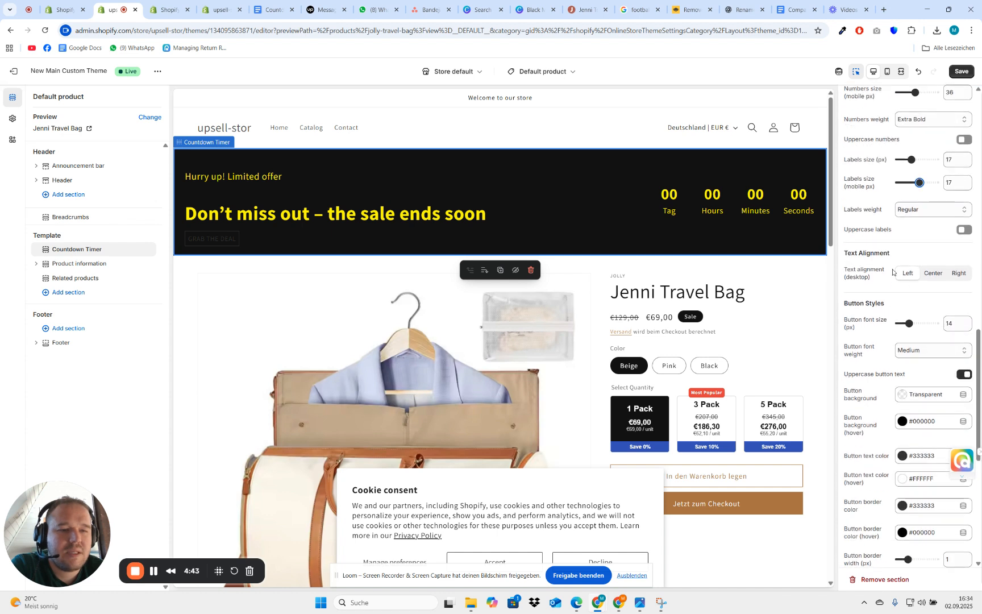
click(935, 275)
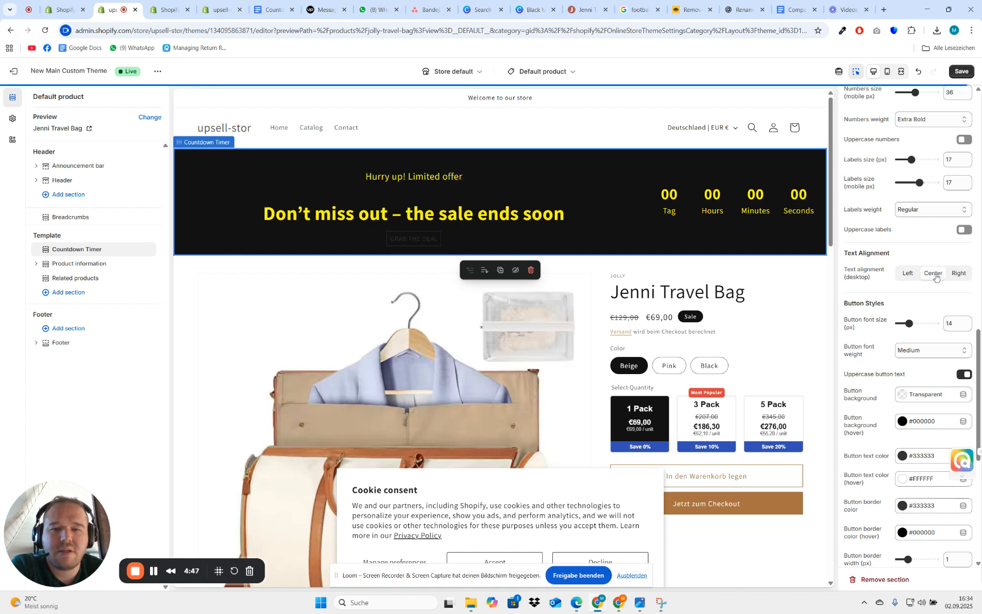
click(958, 273)
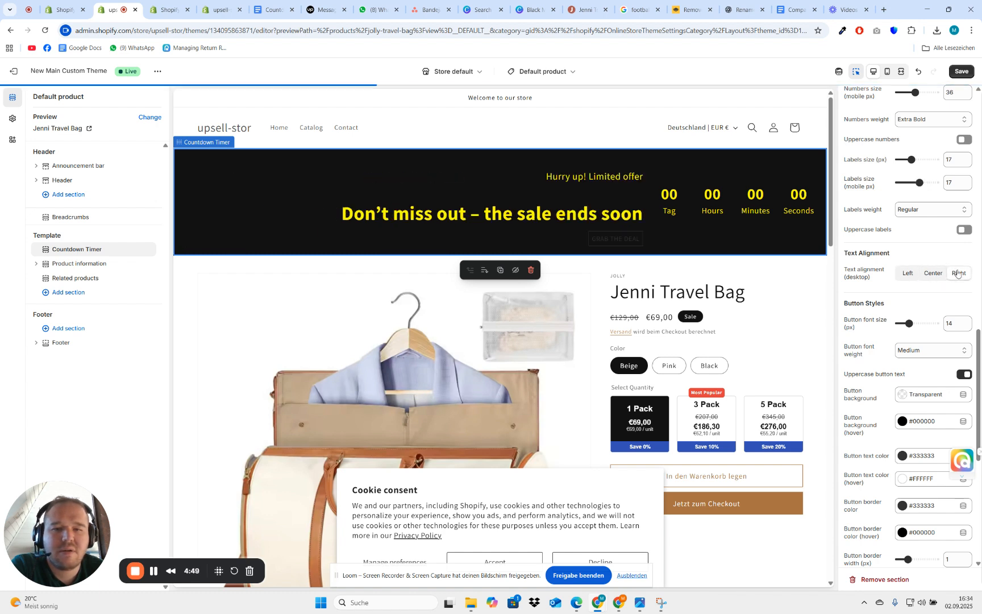
Set the countdown's desktop text alignment to Left and save the theme changes
click(910, 274)
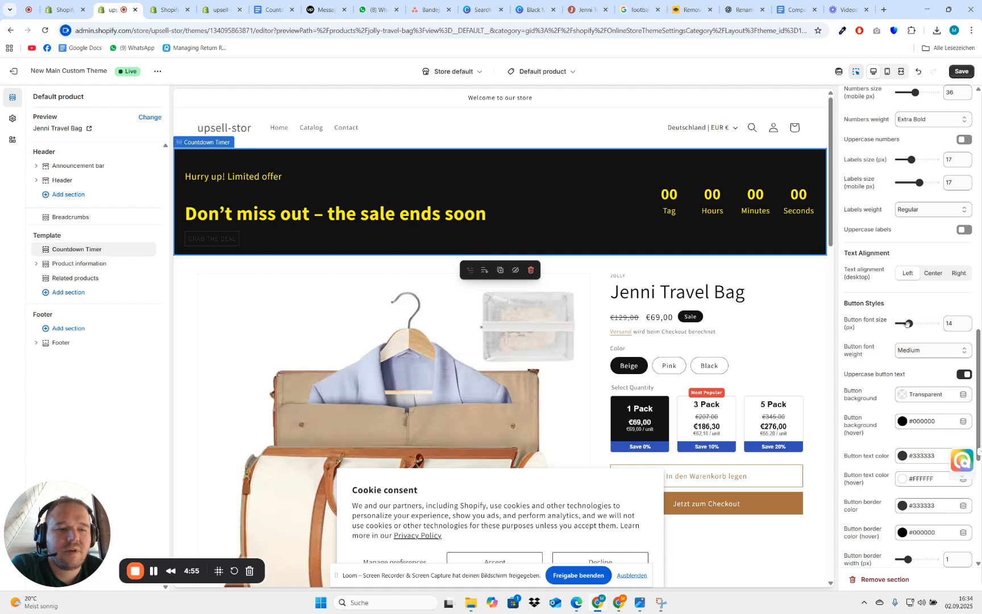
scroll(896, 233, up, 10)
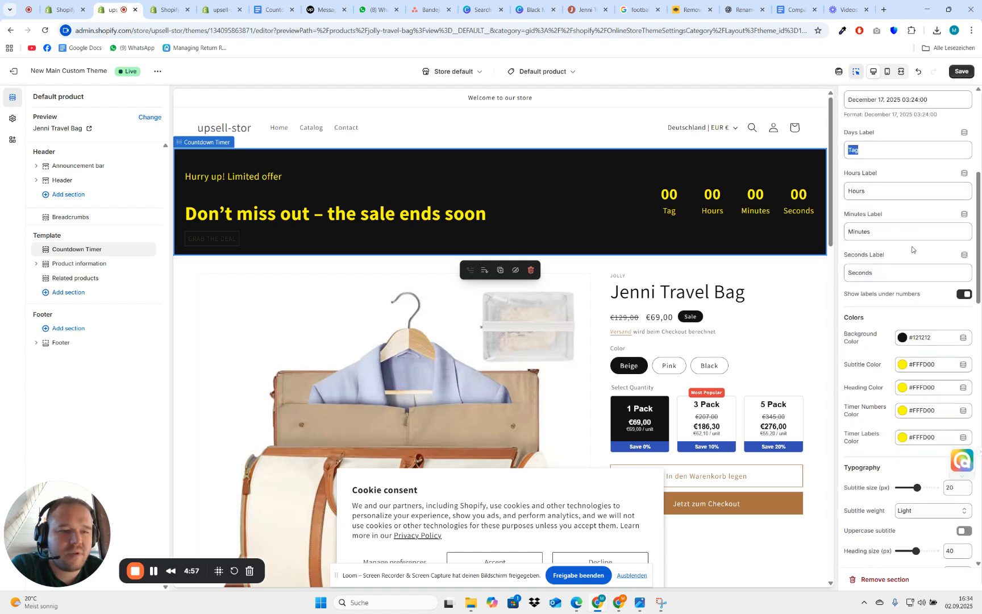
scroll(904, 274, up, 5)
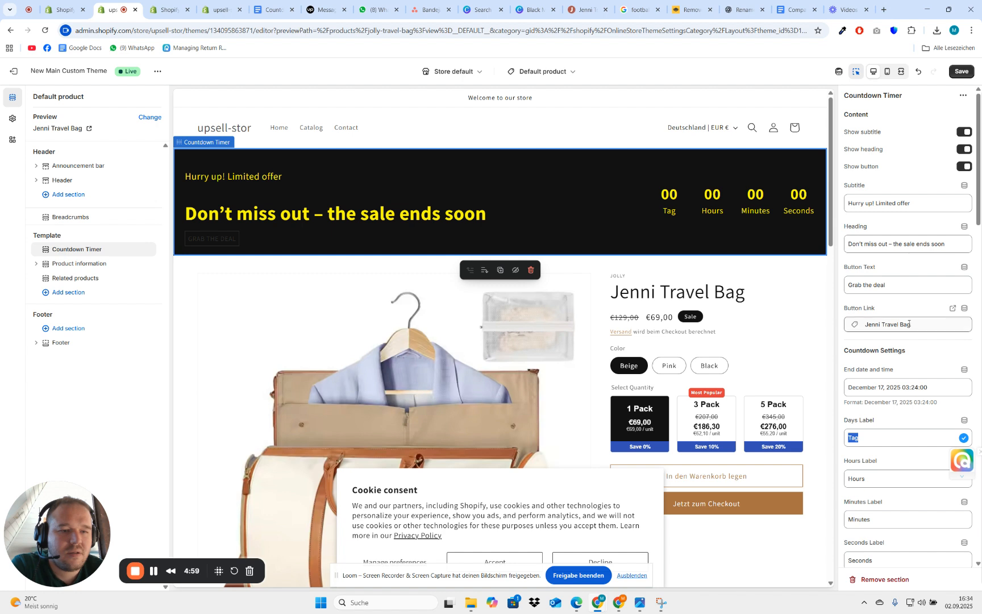
click(962, 73)
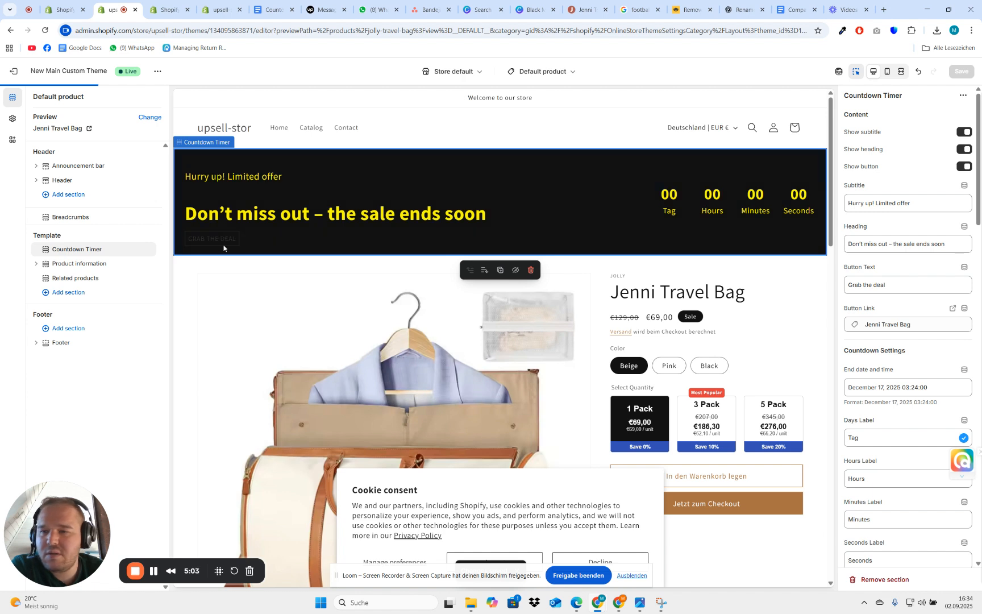
Set the countdown button's background color to the yellow #FFFD00
scroll(921, 273, down, 10)
scroll(921, 274, down, 5)
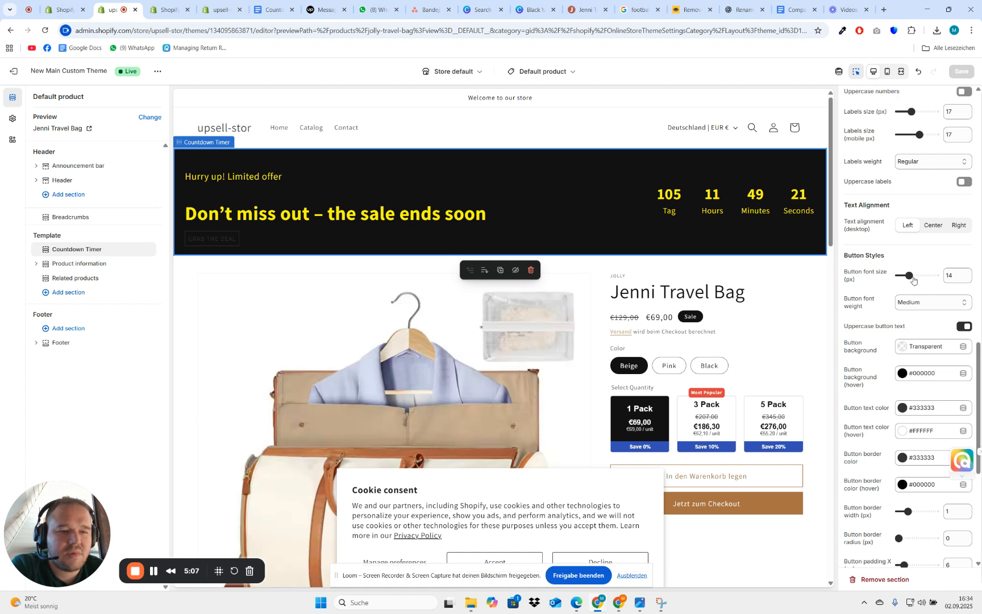
click(910, 348)
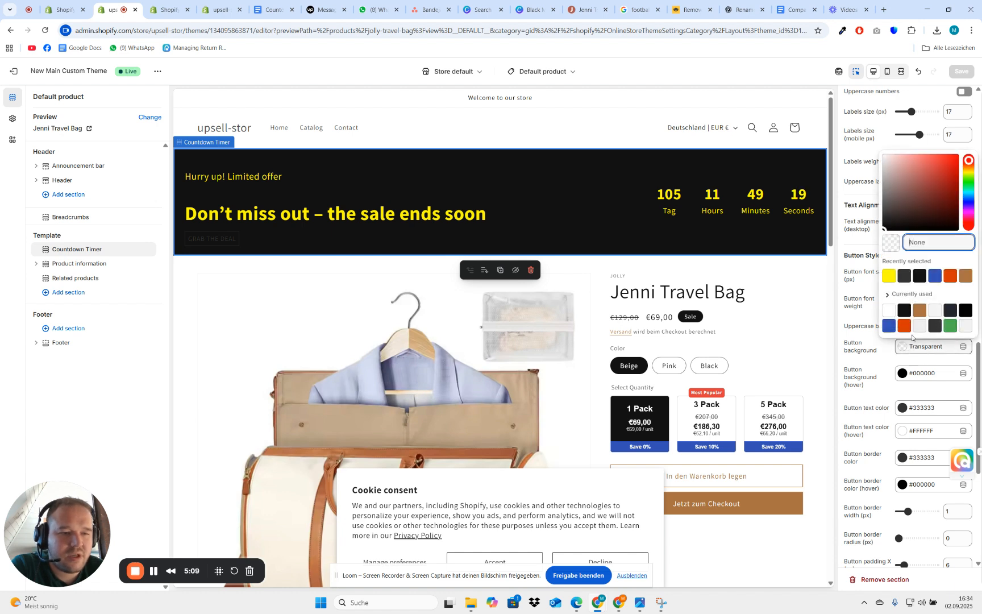
click(890, 276)
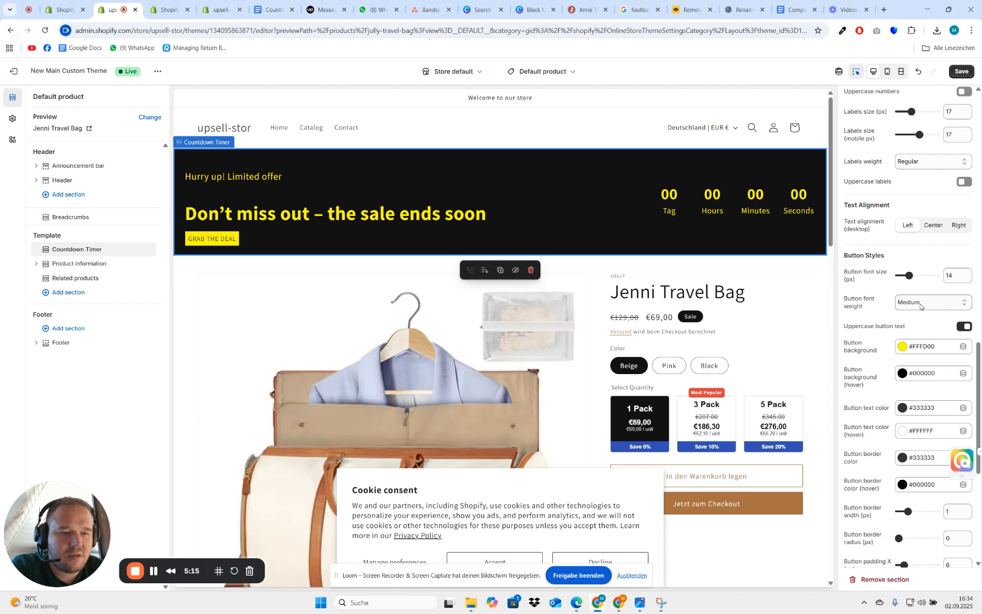
Set the button font size to 18 px and its weight to Bold, and try normal case before restoring uppercase button text
drag(910, 275, 919, 275)
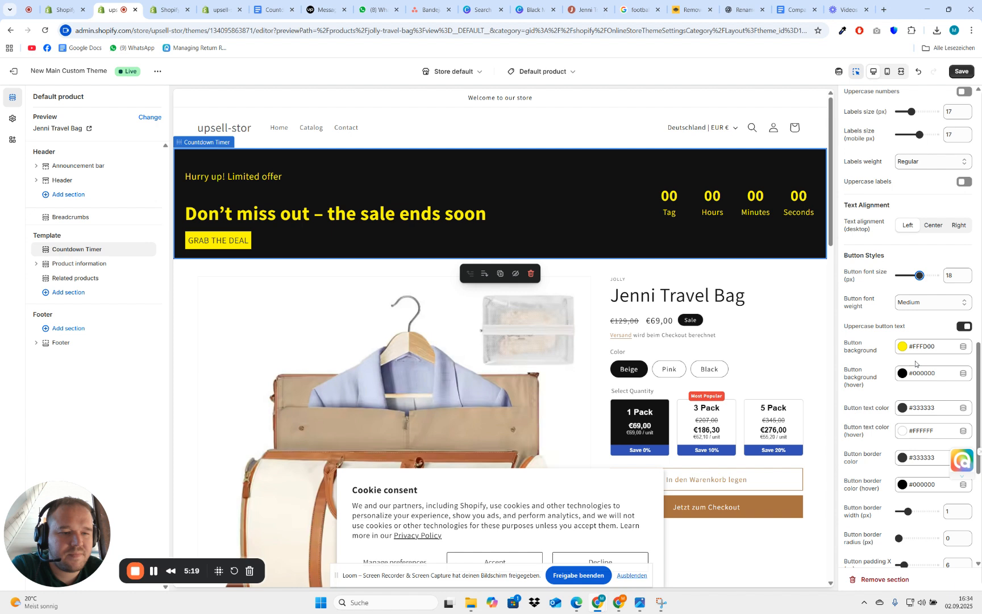
click(925, 304)
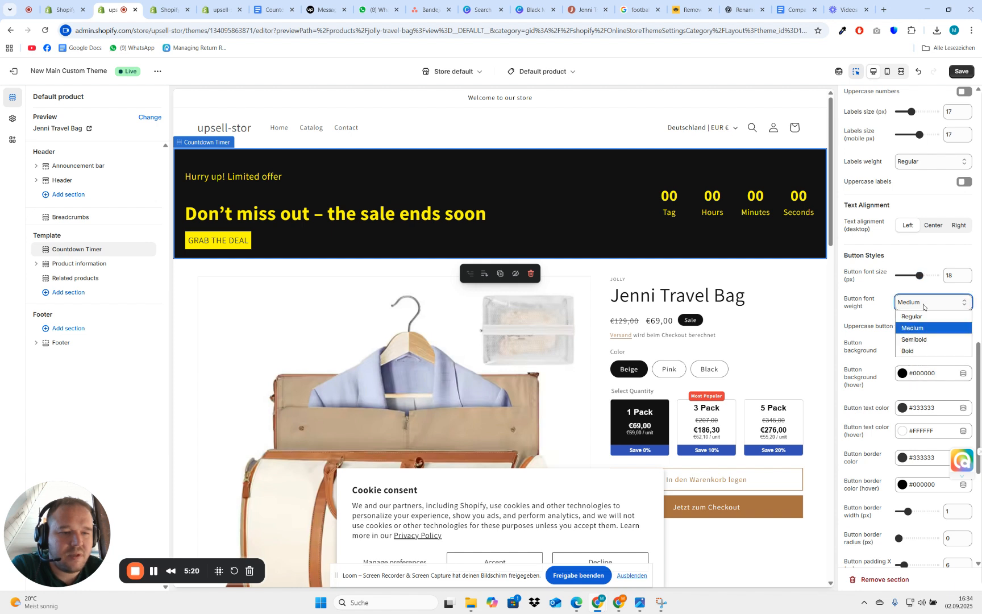
click(922, 351)
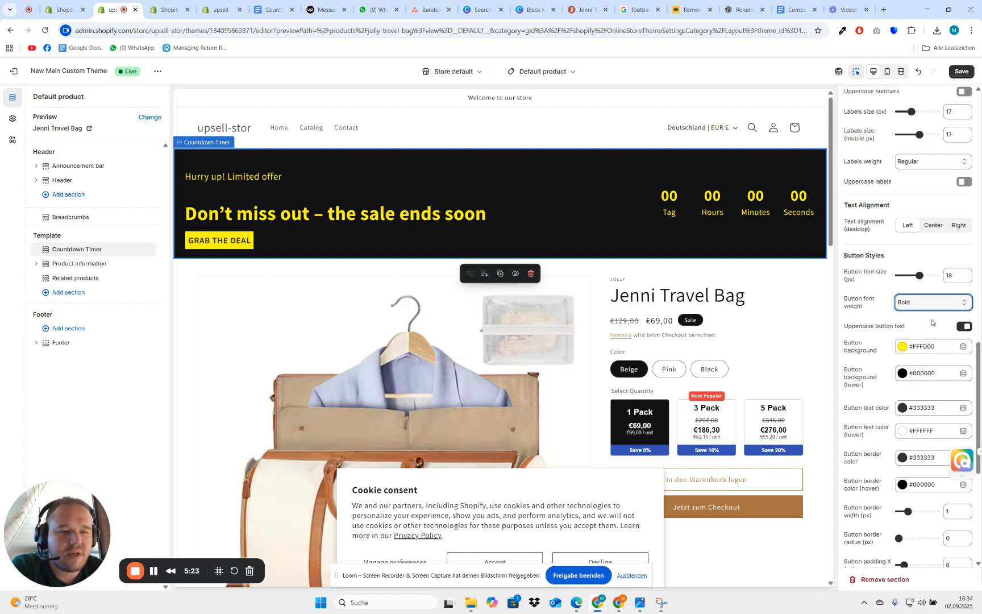
scroll(932, 323, down, 1)
click(965, 278)
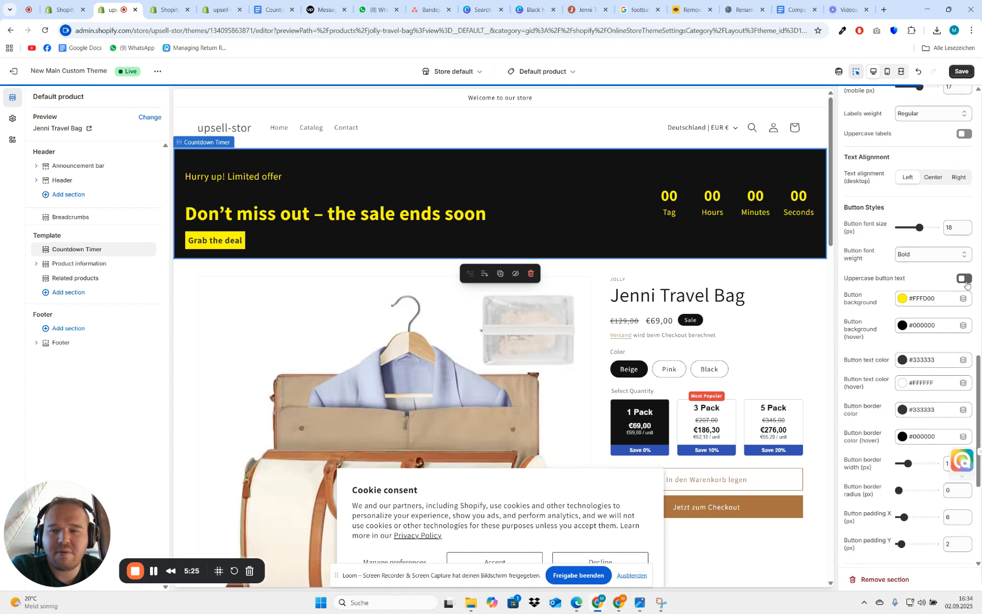
click(965, 278)
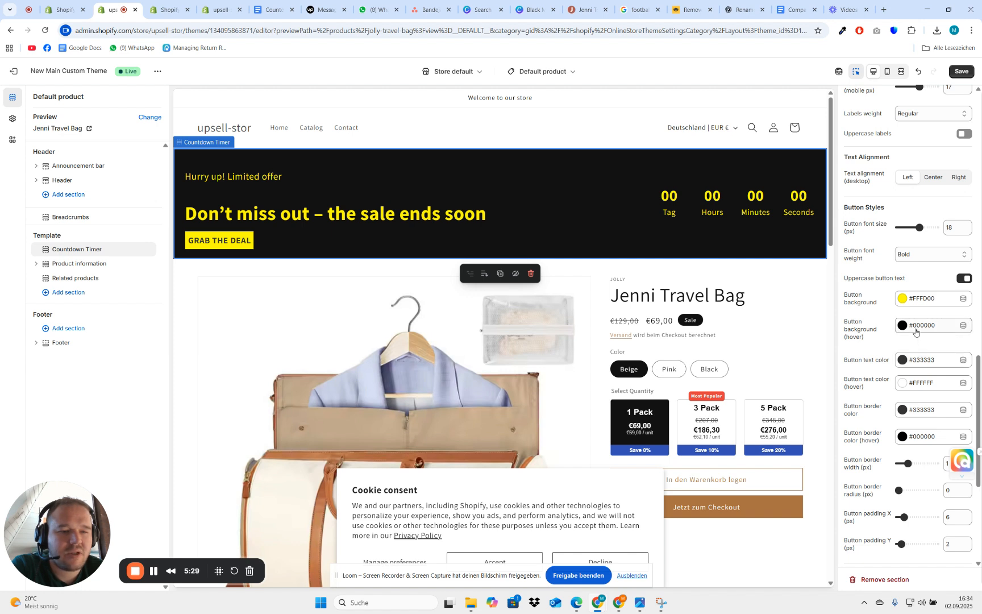
Set both the button's hover background color and its text color to the orange #D53600
click(924, 329)
click(905, 304)
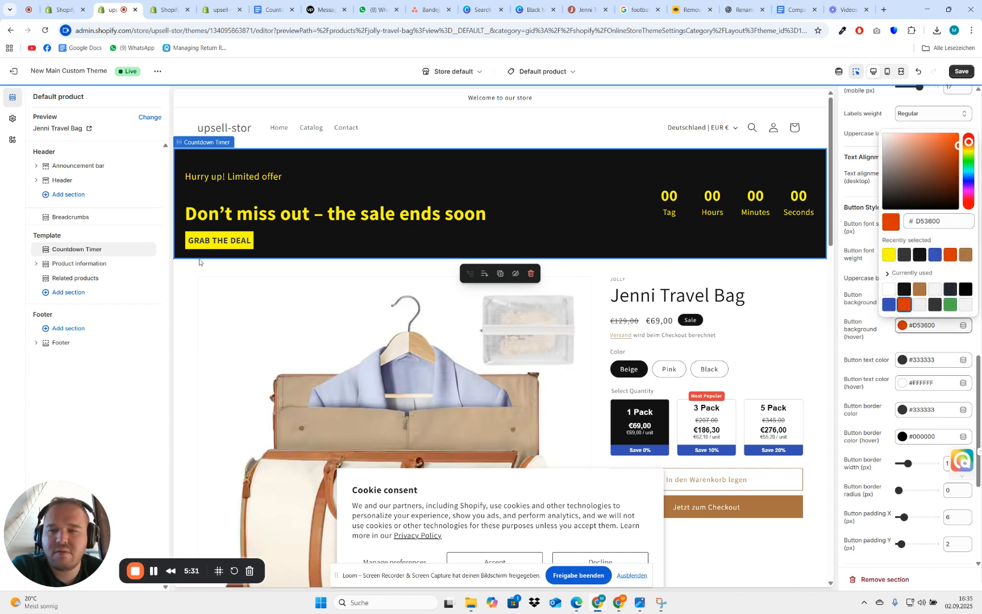
click(932, 368)
click(919, 364)
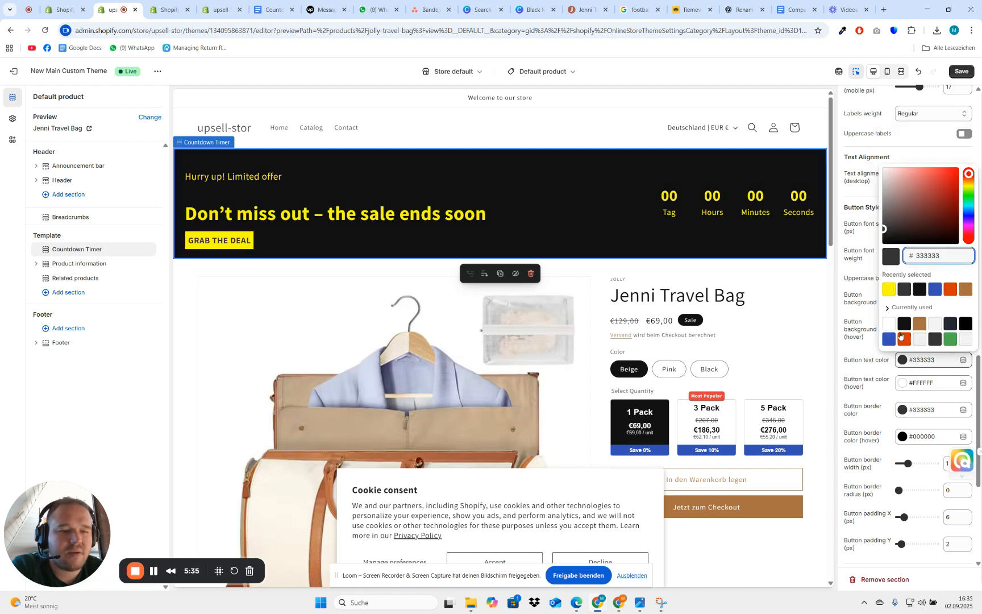
click(904, 340)
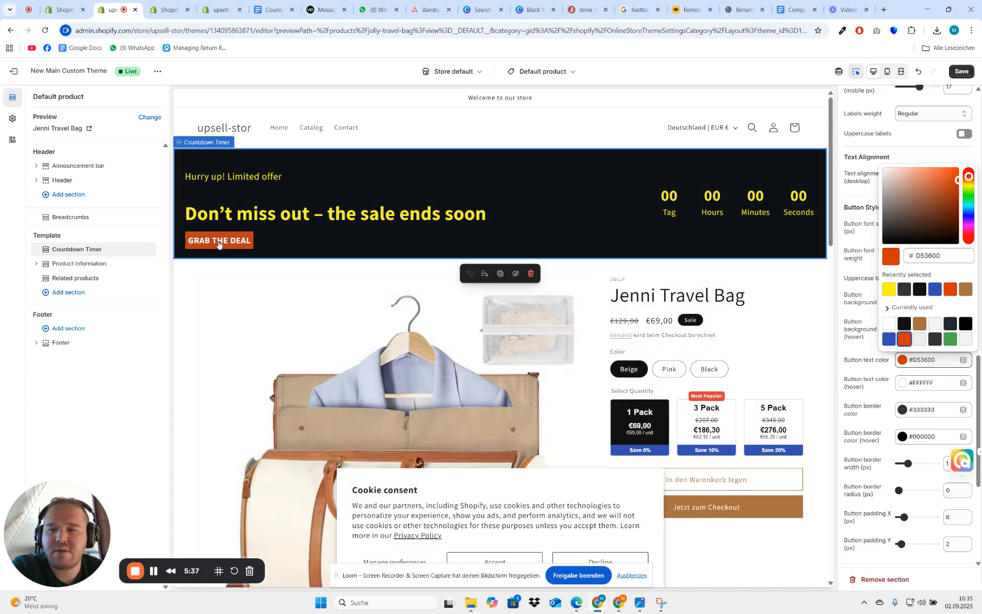
Set the button's hover text color to the blue #334FB4
click(910, 386)
click(893, 363)
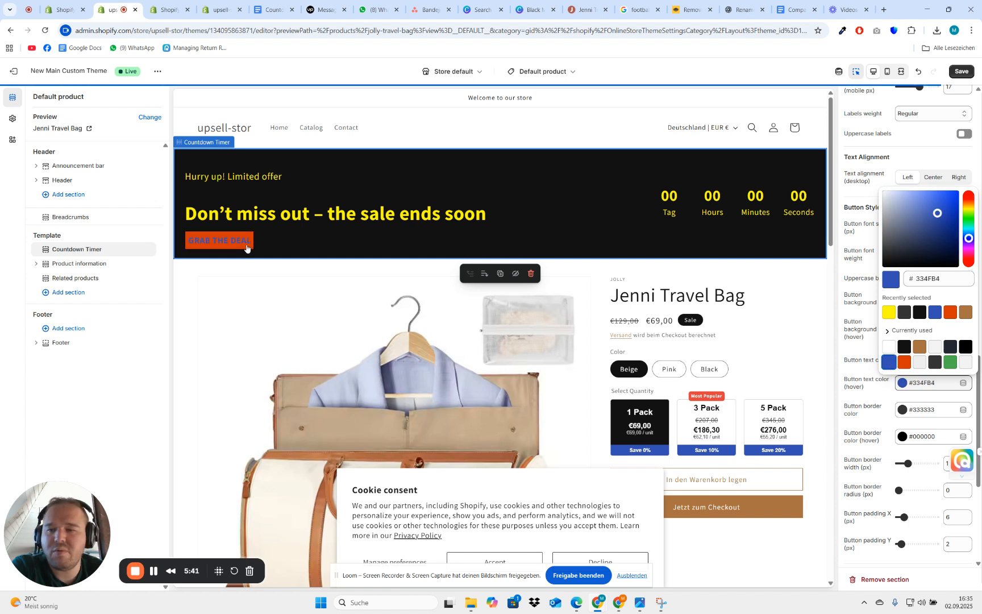
click(876, 398)
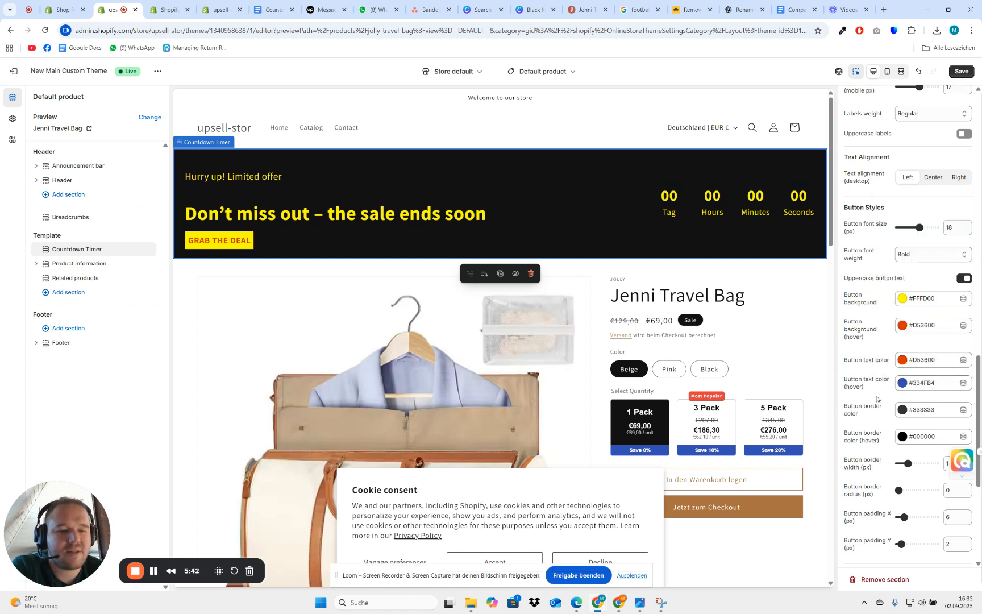
Set the button border color to #FFFD00 and its border width to 4 px, trying 8 px for the width along the way
click(930, 412)
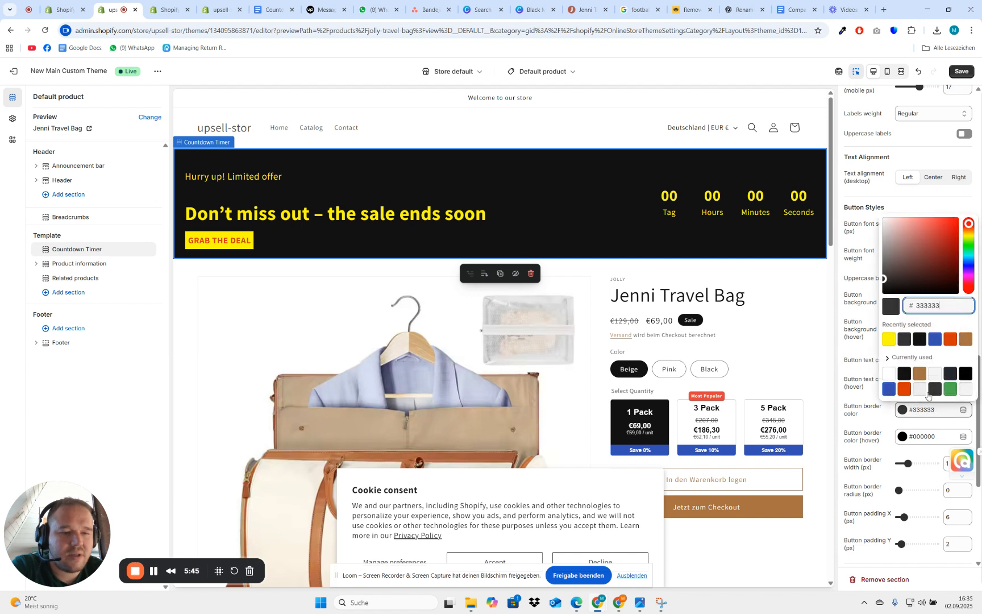
click(887, 340)
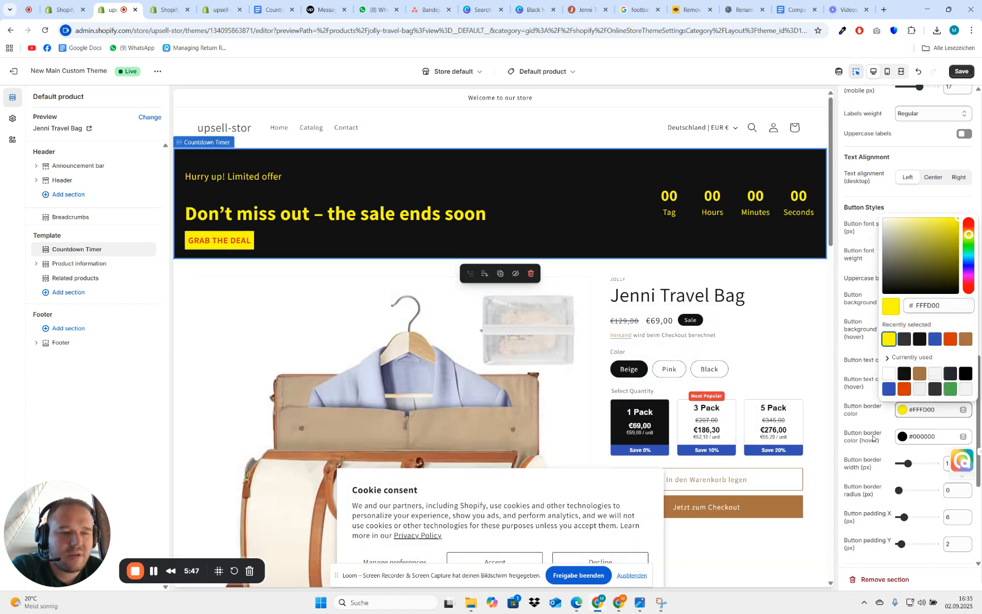
scroll(904, 409, down, 3)
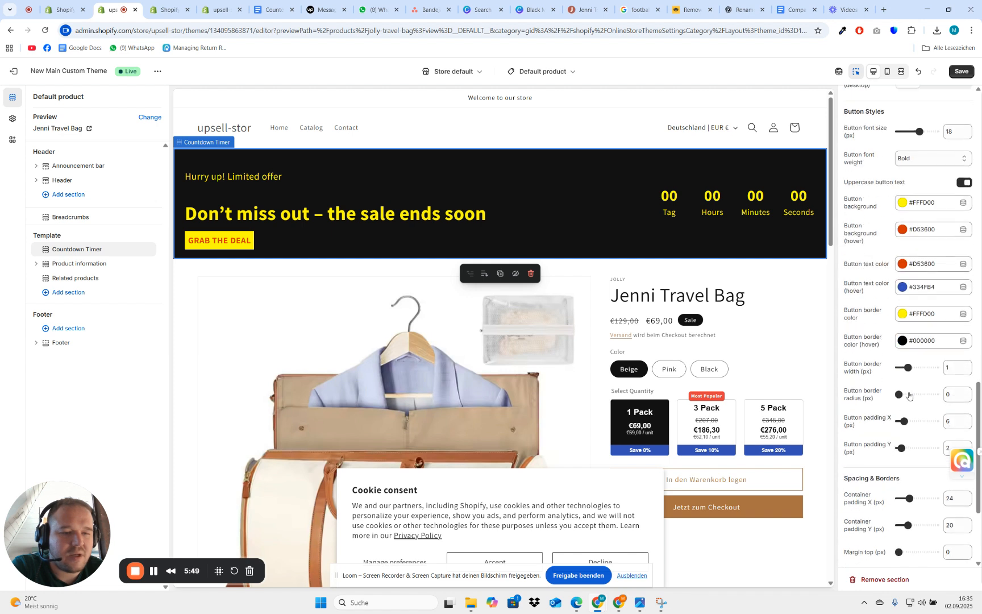
drag(907, 320, 936, 321)
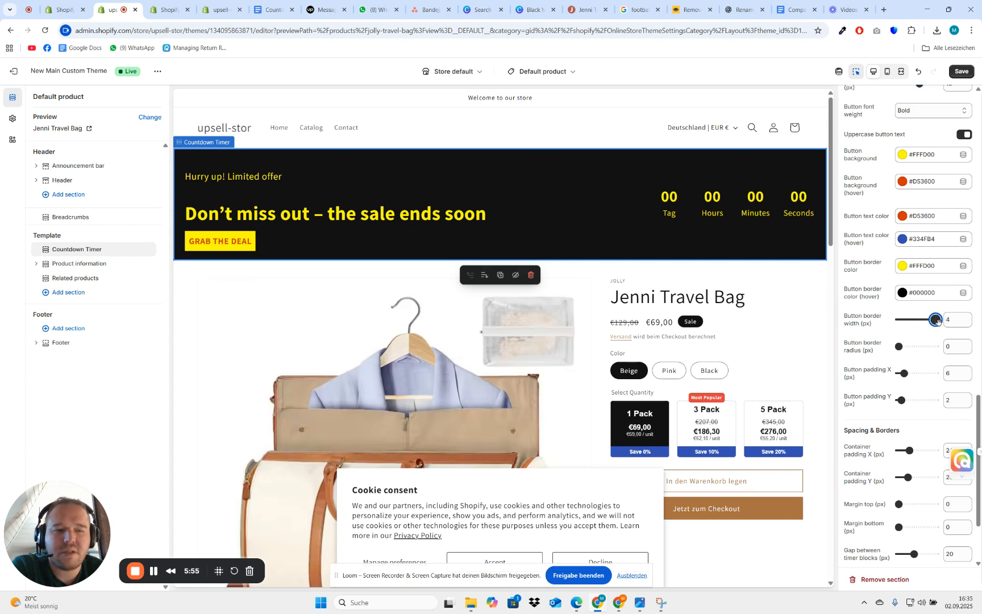
click(958, 320)
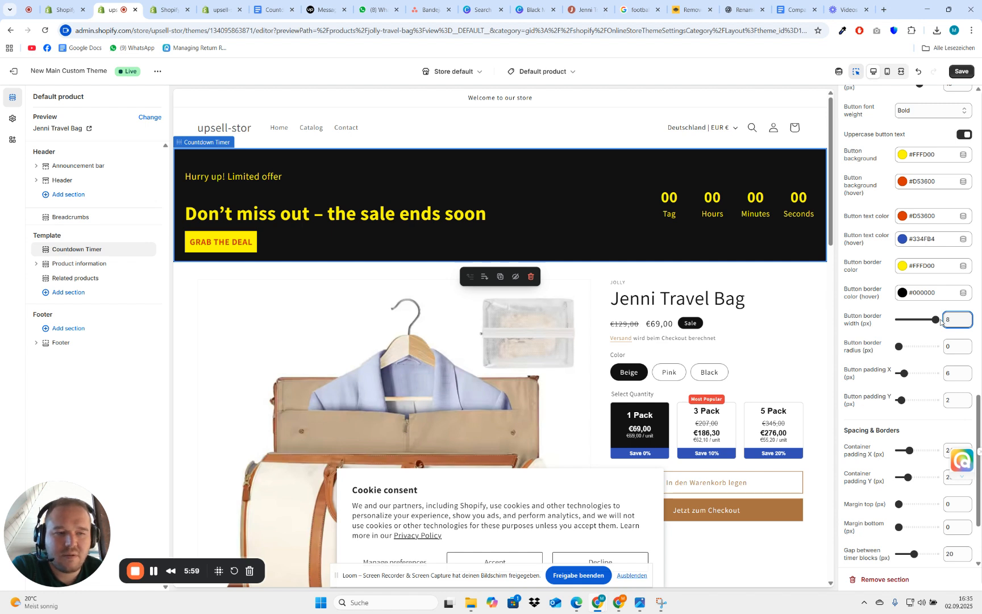
mouse_move(936, 320)
mouse_down()
mouse_move(927, 320)
mouse_move(936, 320)
mouse_up()
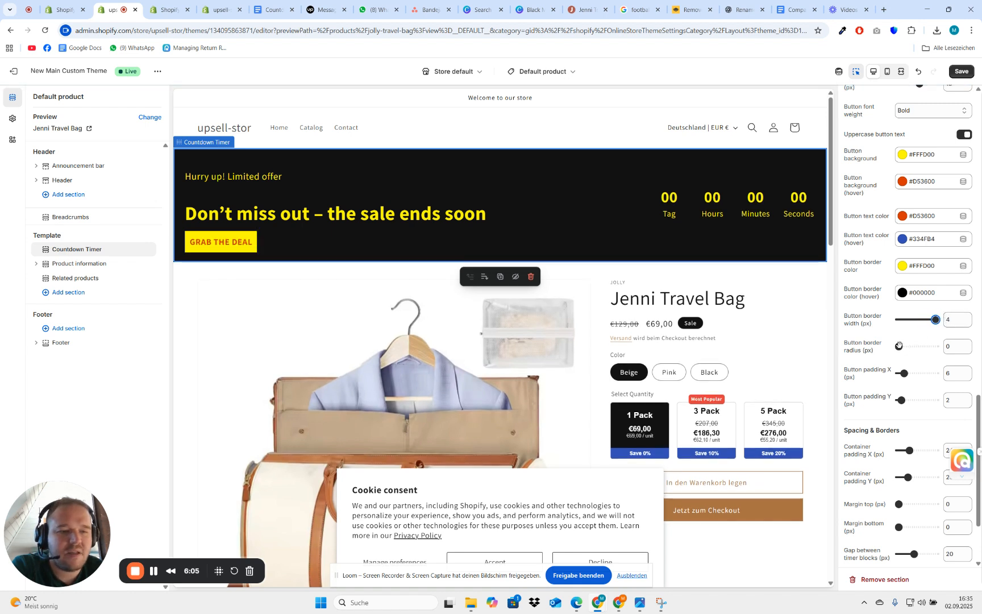
Set the button border radius to 32 px, with button padding of 20 px for X and 12 px for Y
drag(900, 347, 935, 346)
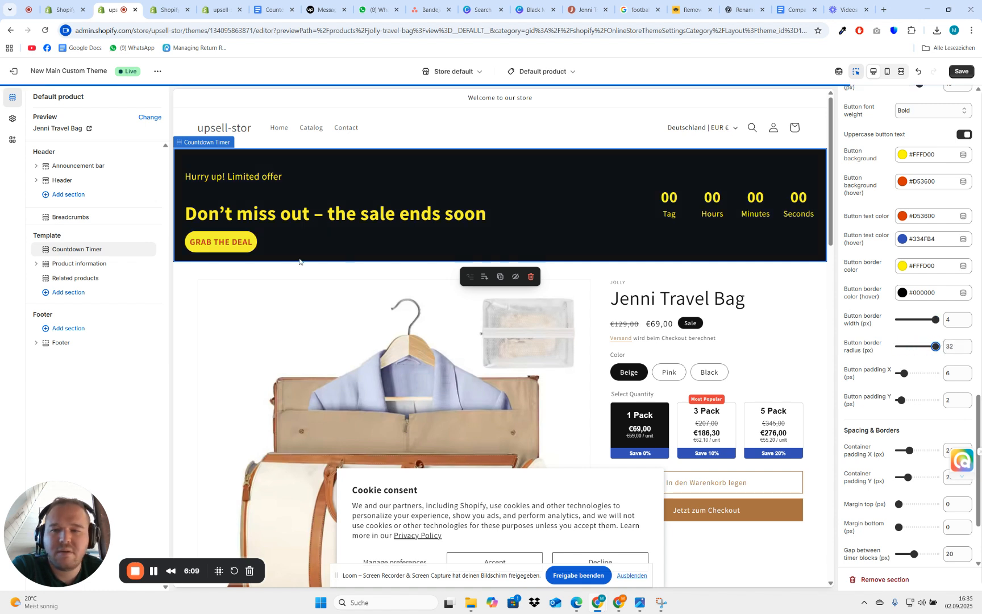
drag(904, 373, 917, 400)
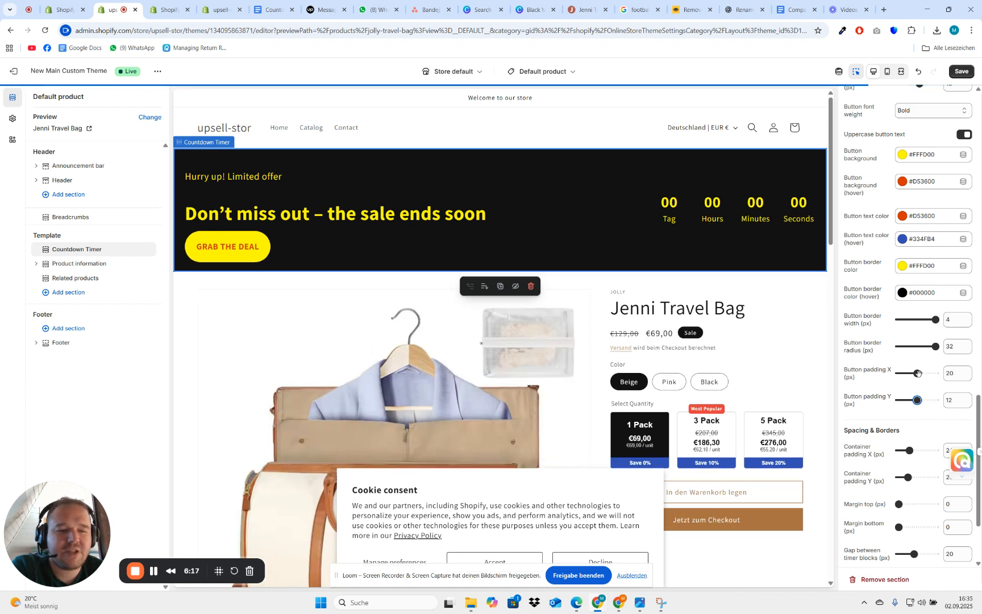
Set the countdown container's padding X to 66 px and padding Y to 80 px
scroll(916, 399, down, 1)
scroll(916, 400, down, 1)
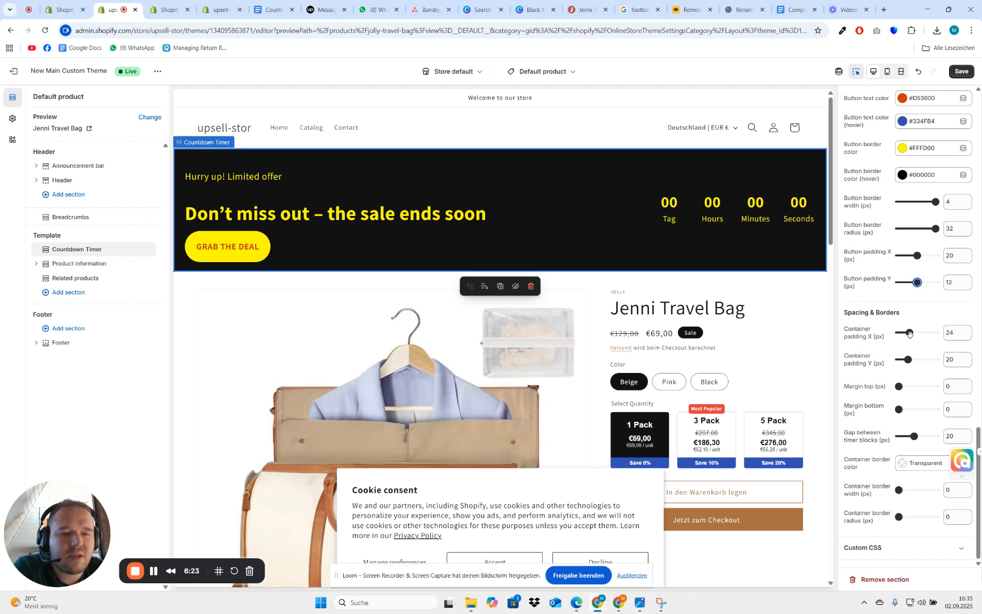
drag(910, 333, 929, 333)
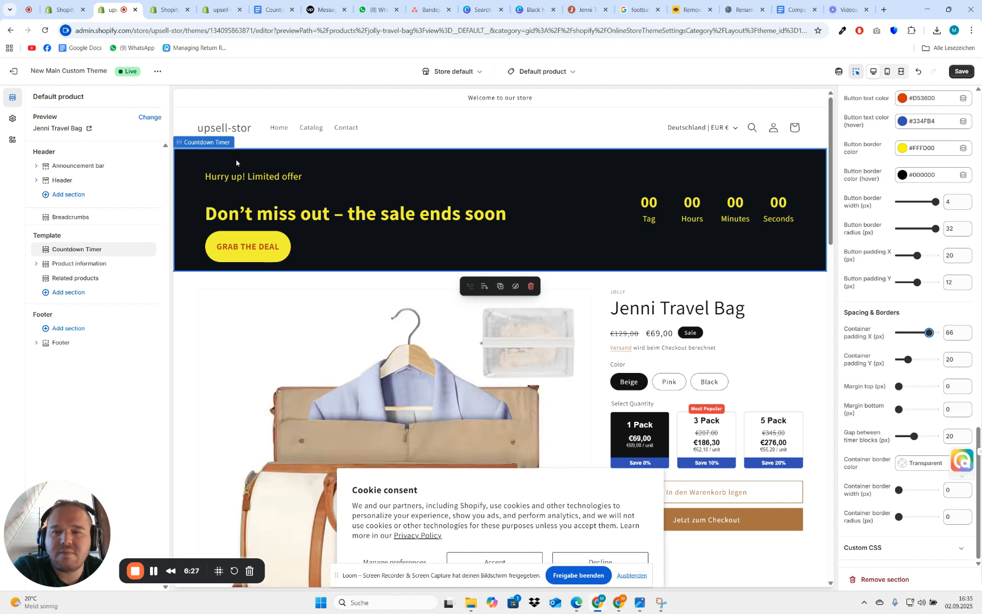
drag(905, 360, 936, 360)
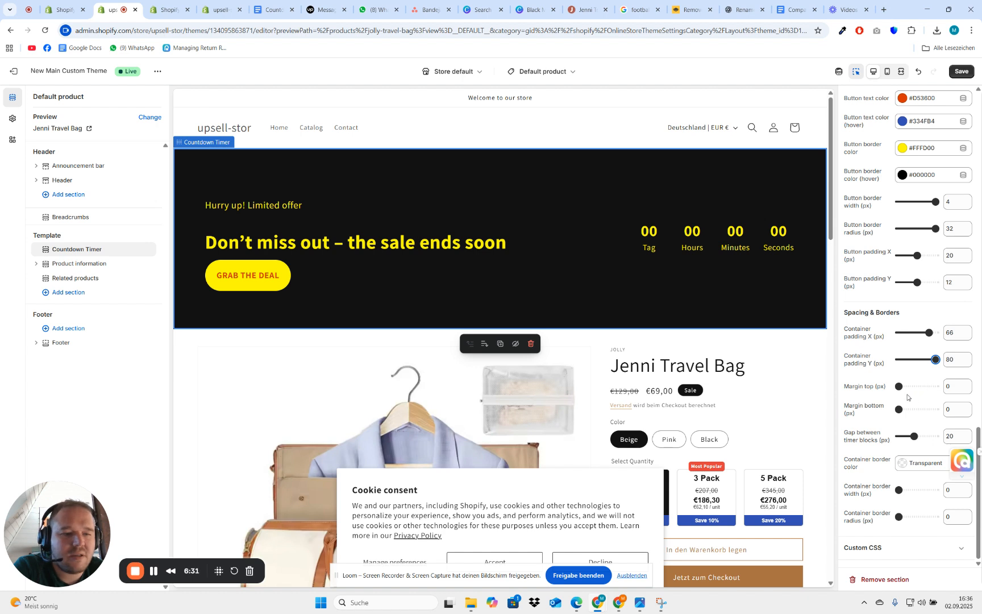
Try a 98 px top margin and restore it to 0, and set the gap between timer blocks to 48 px
drag(899, 386, 929, 386)
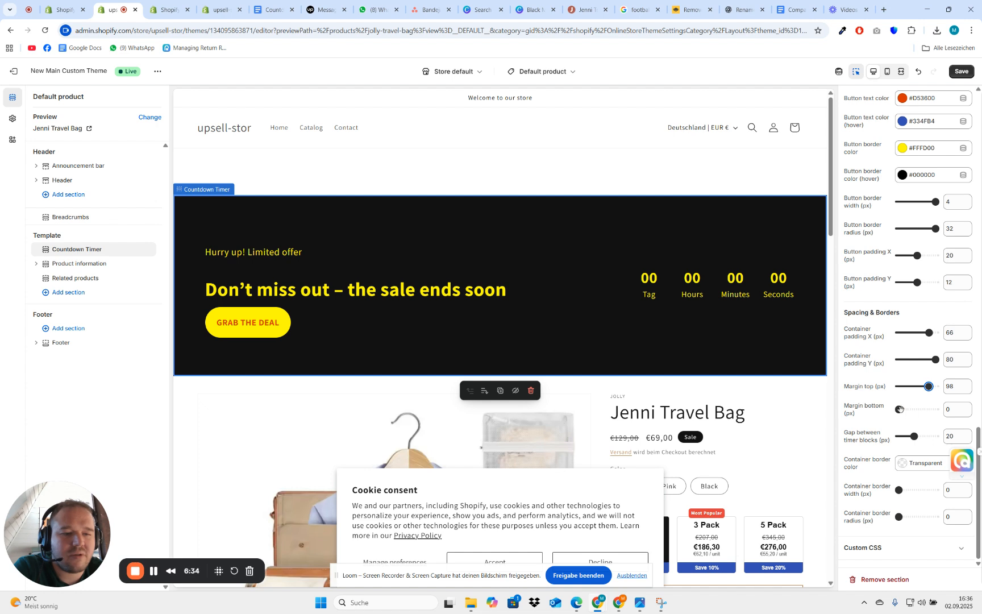
drag(926, 391, 898, 389)
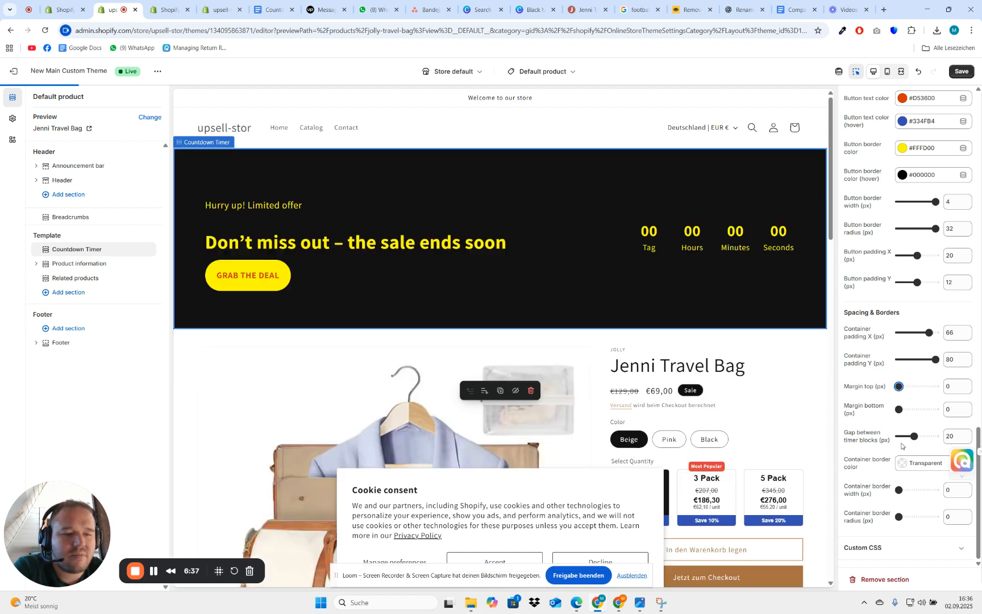
drag(915, 436, 936, 436)
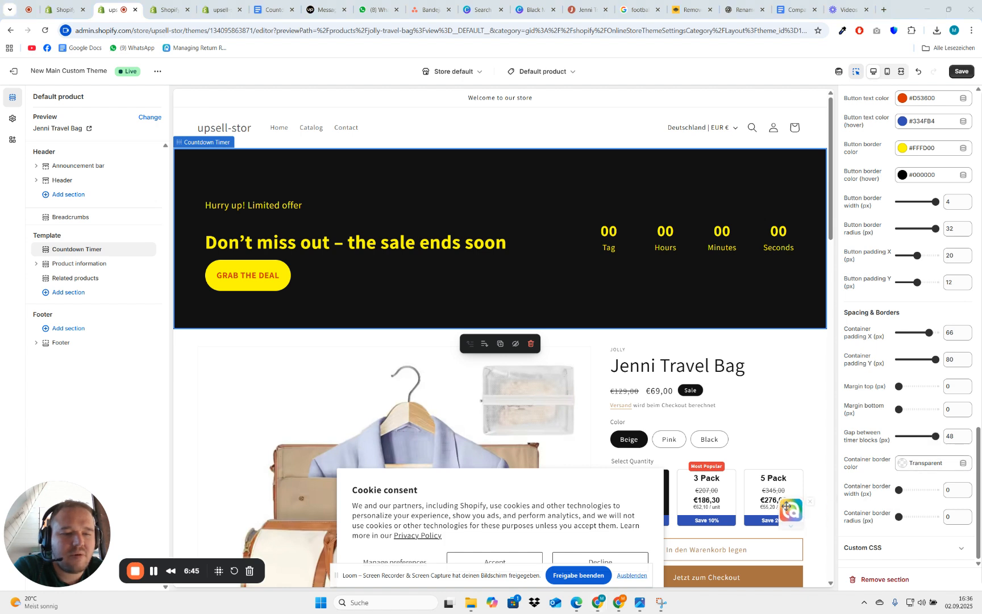
Set the container border color to #D53600, turn off the preview inspector, and set the container border width to 6 px
click(917, 464)
click(904, 443)
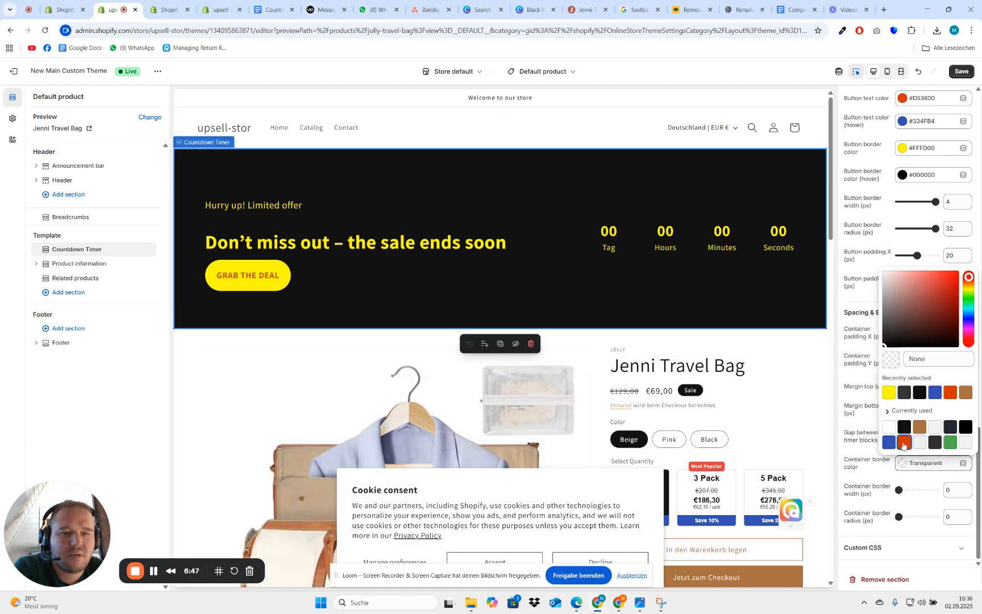
click(860, 443)
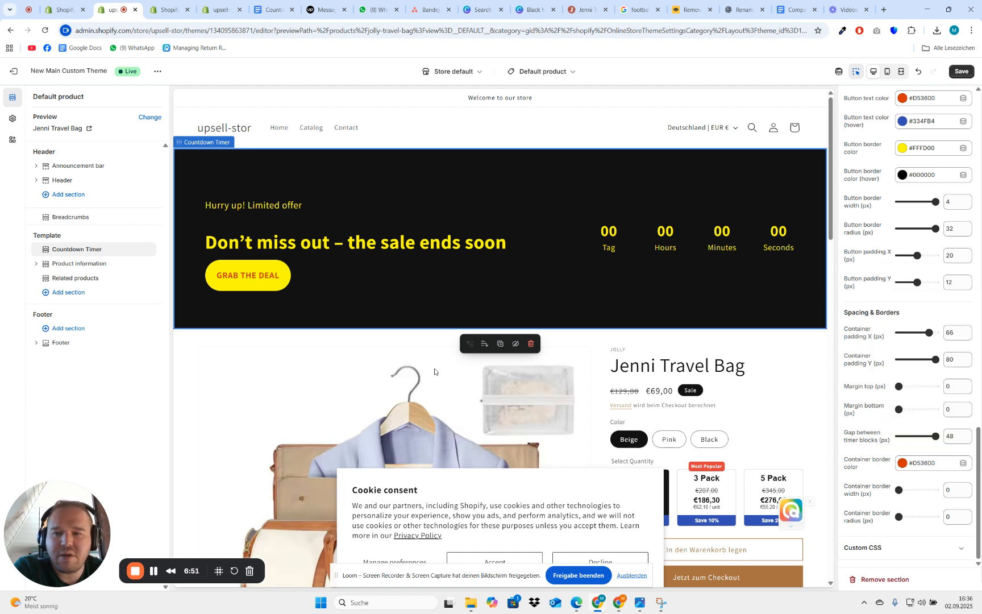
click(857, 72)
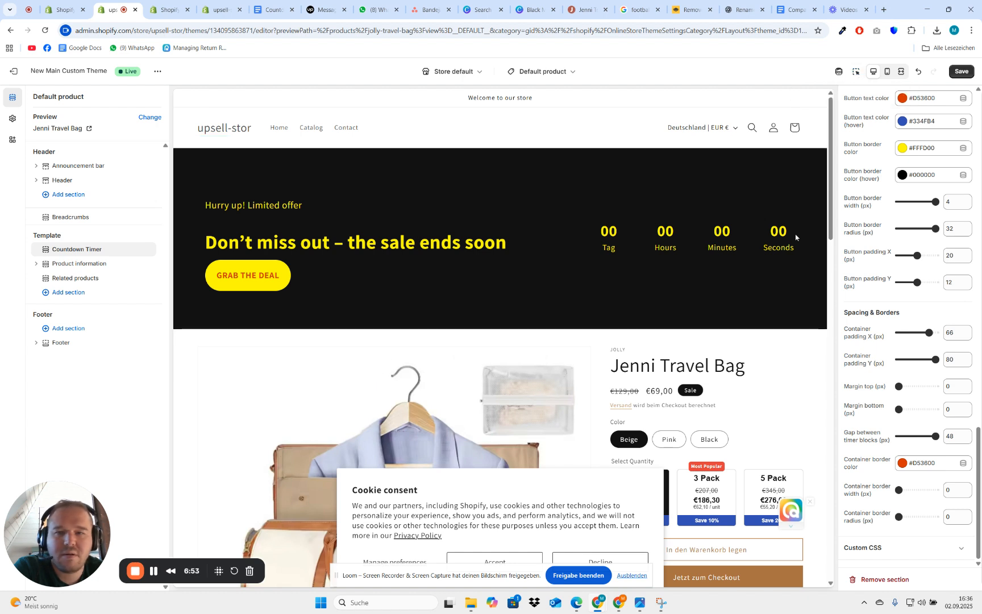
drag(899, 489, 927, 490)
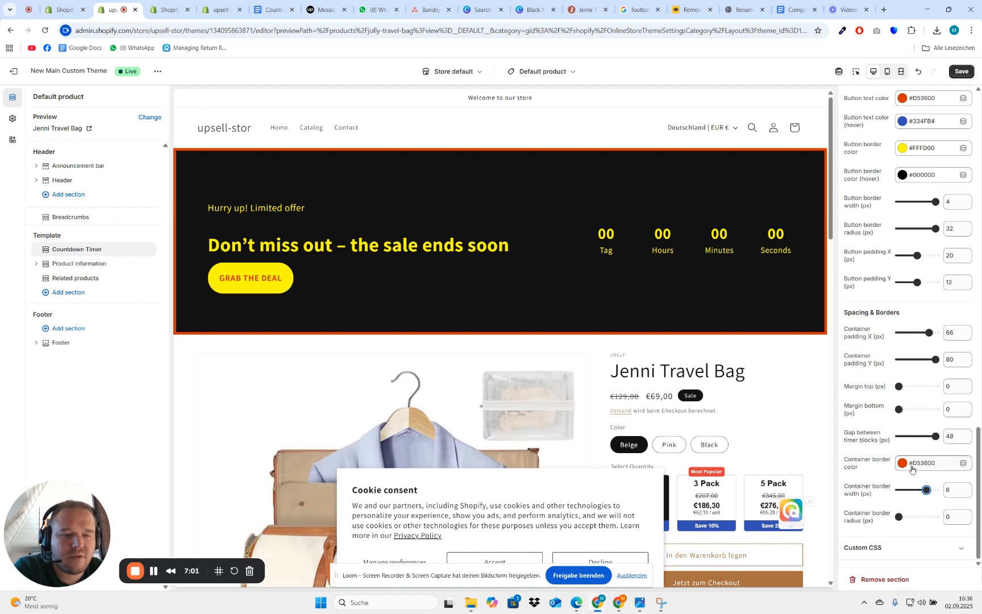
Set the countdown container's border radius to 48 px and save the theme changes
drag(899, 517, 936, 517)
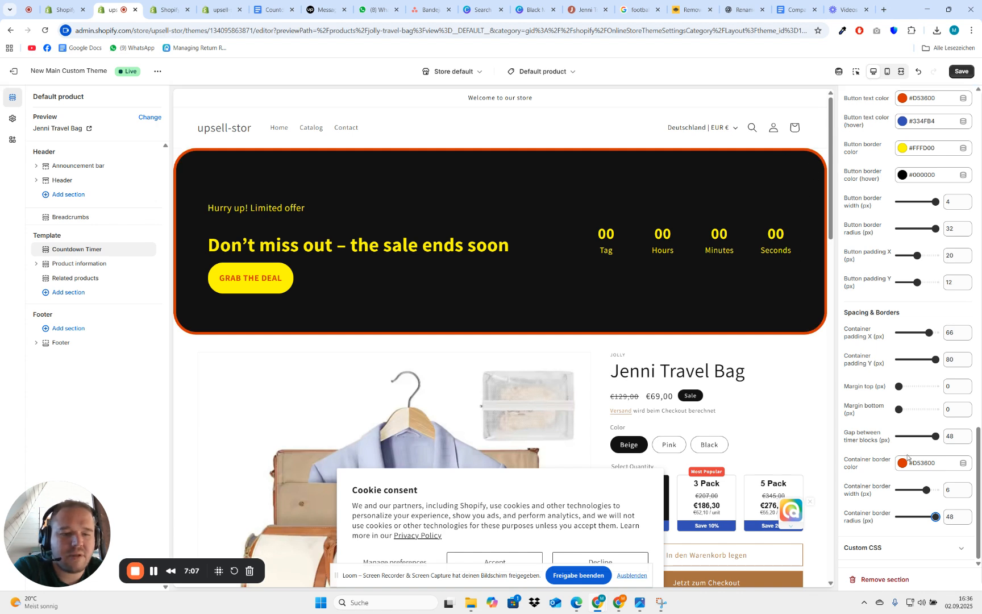
click(962, 73)
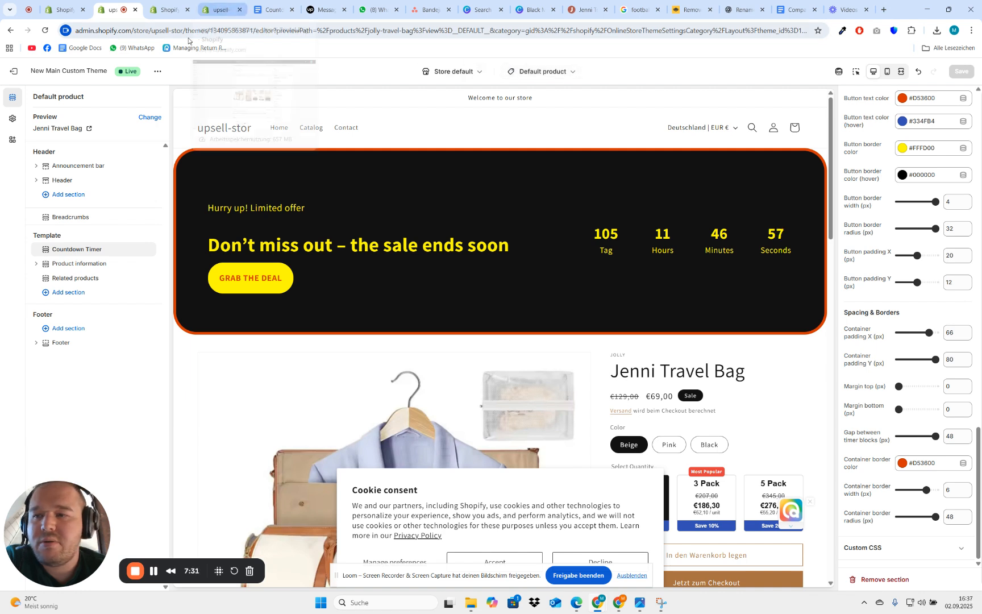
Leave the theme customizer and open the code editor for Main Theme in the theme library
click(15, 73)
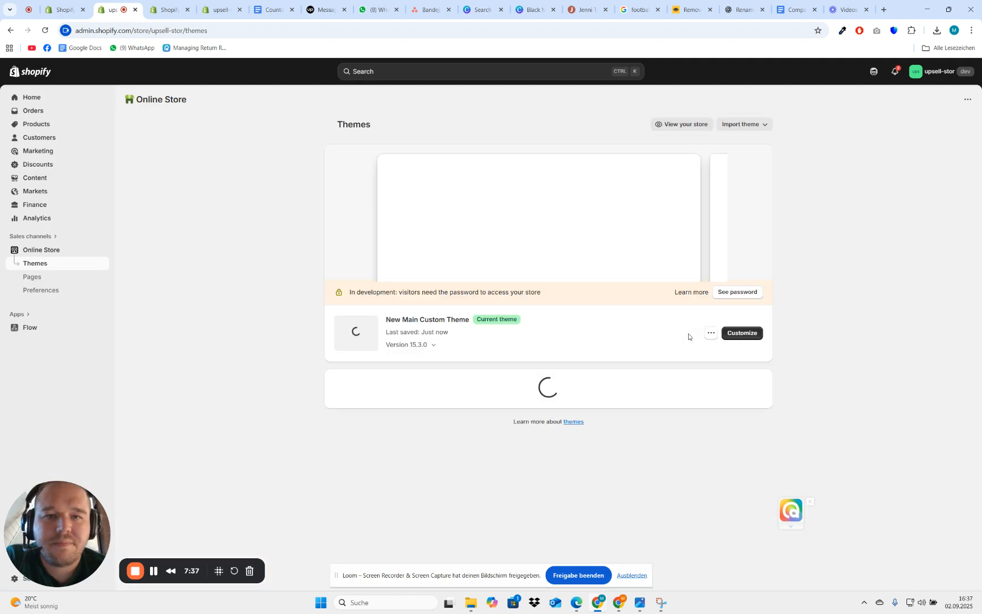
scroll(705, 347, down, 2)
scroll(742, 373, up, 2)
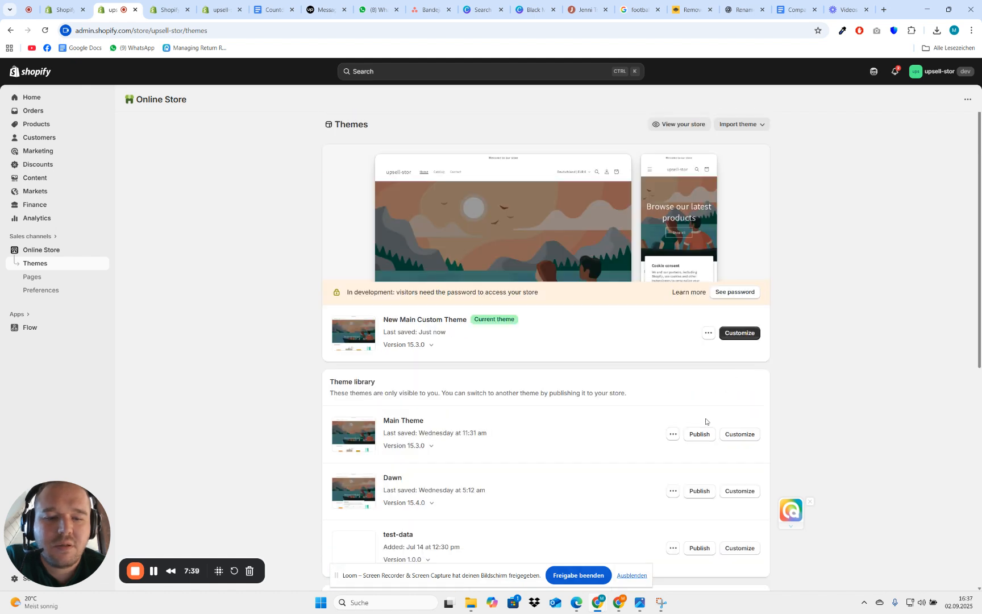
click(673, 435)
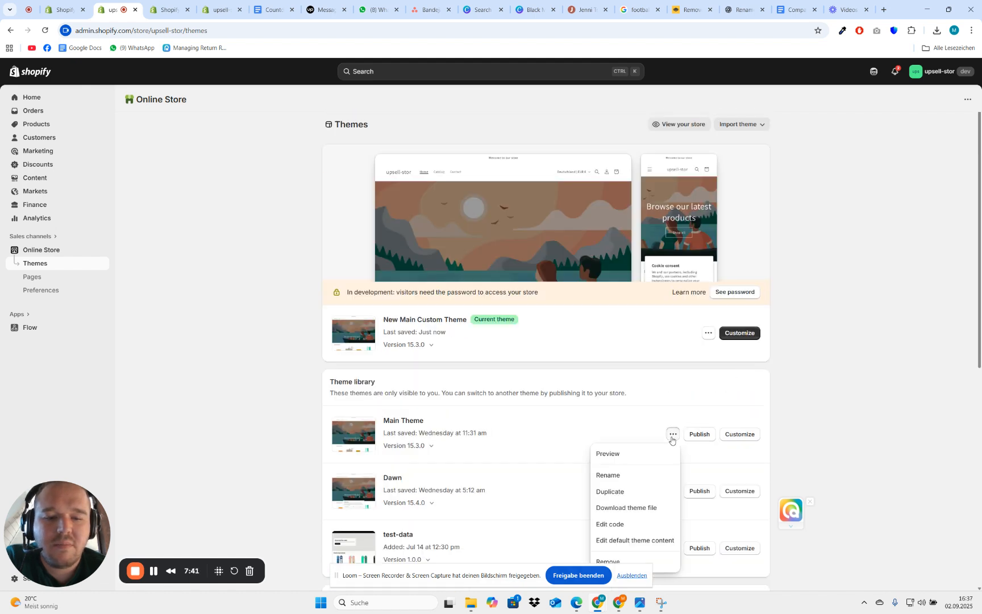
scroll(672, 441, down, 2)
click(646, 430)
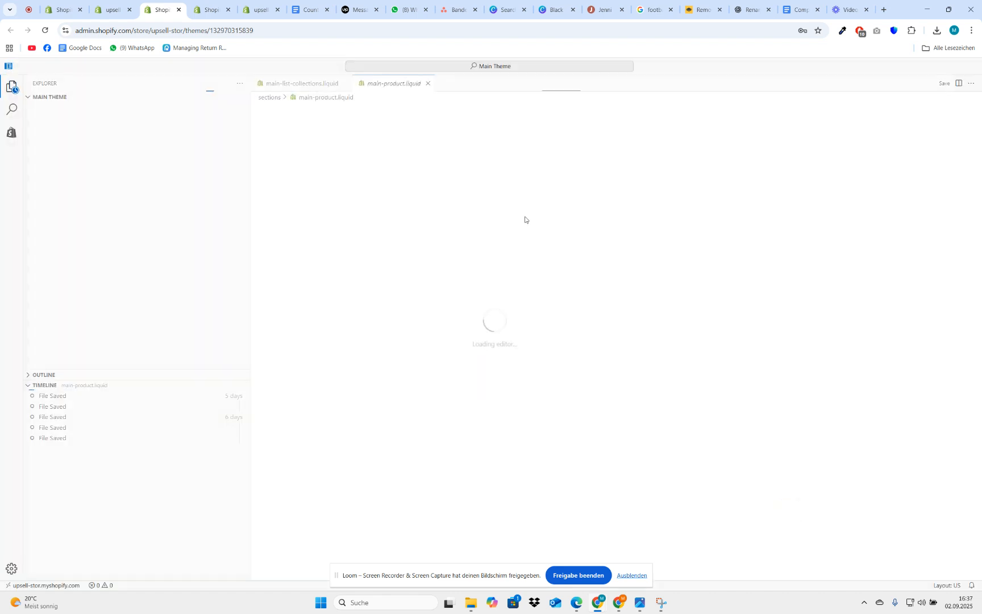
Create a new file named countdowntimer.liquid in the theme's sections folder
scroll(102, 205, up, 10)
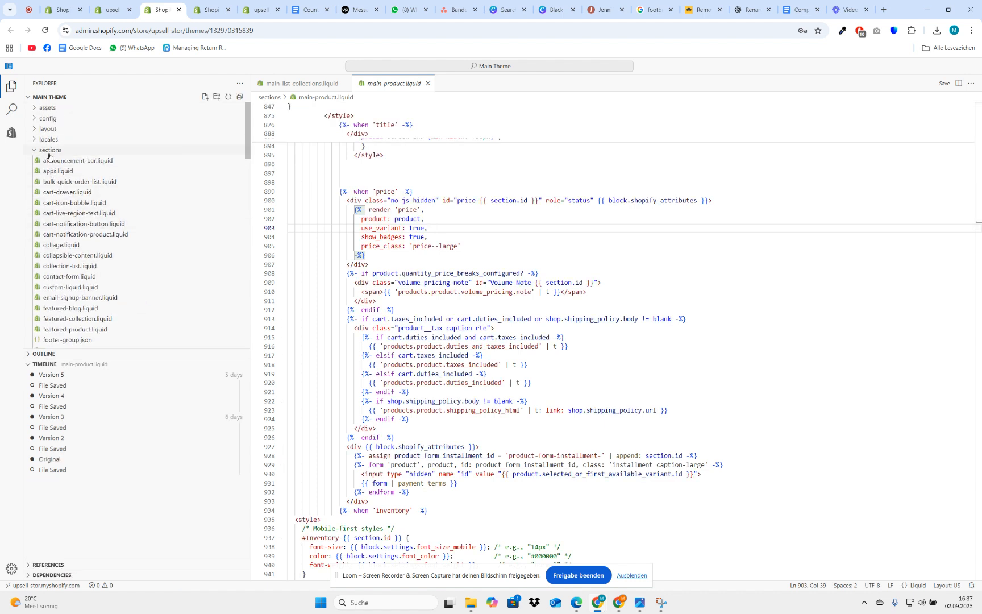
click(50, 153)
click(49, 153)
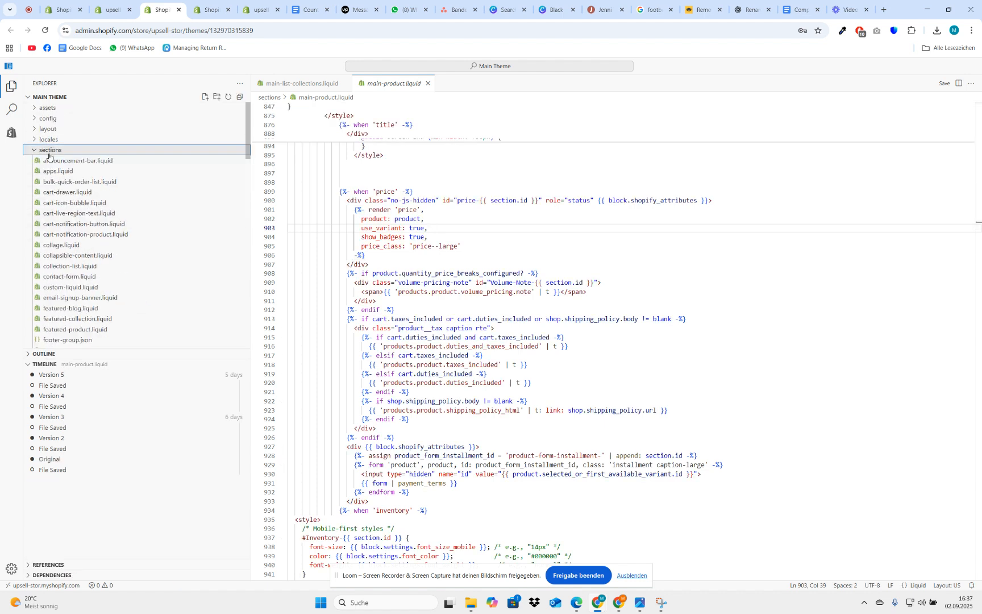
click(205, 98)
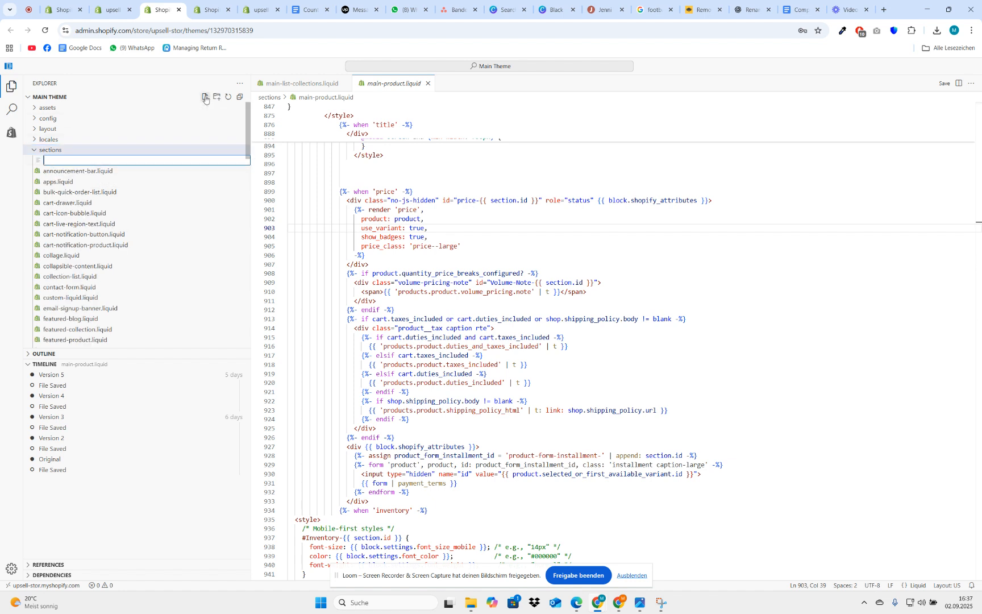
text(countdowntimer.)
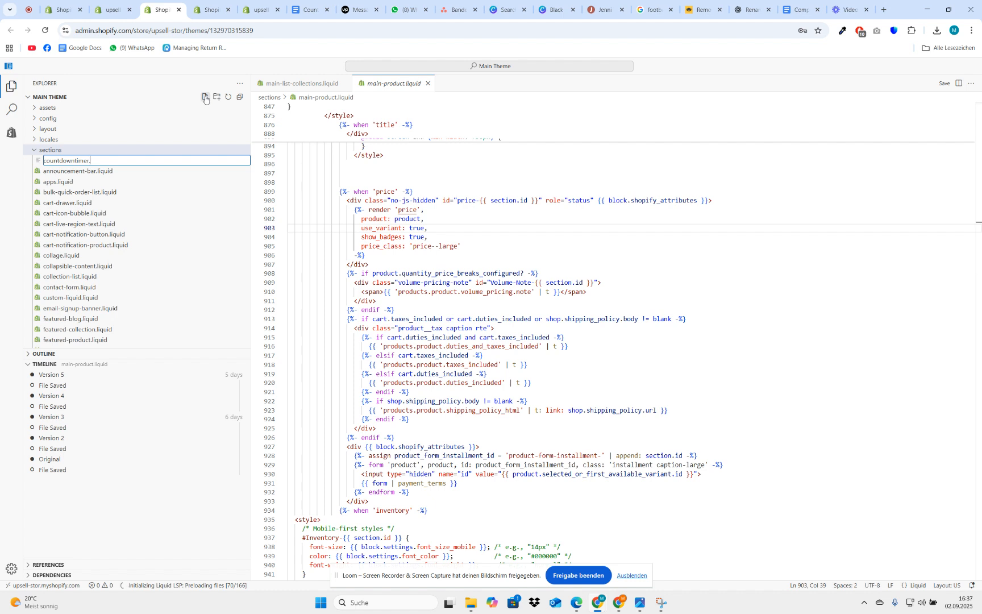
key(Return)
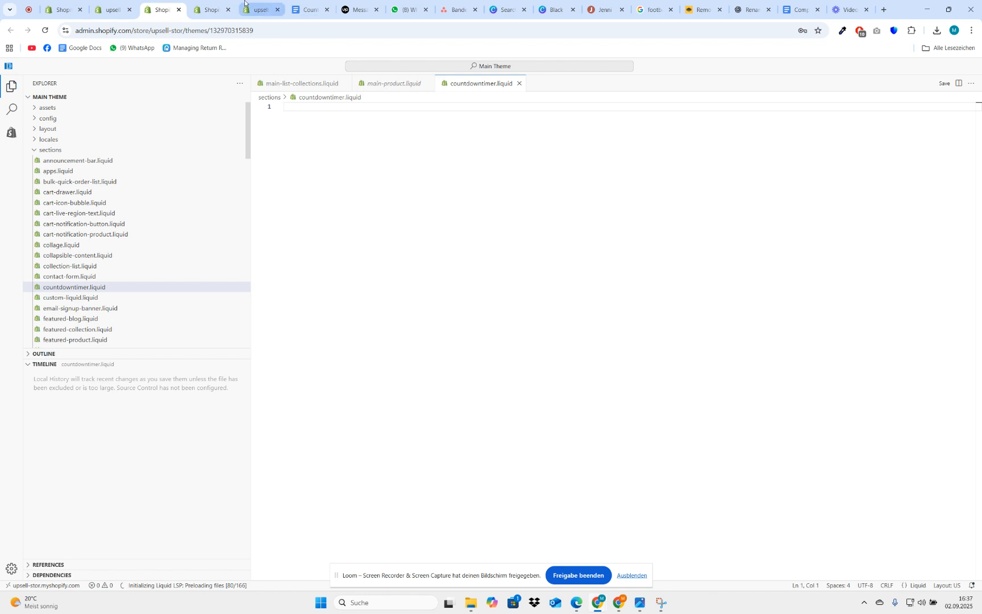
Switch to the Google Docs document "Countdown timer Shopify Section" and copy the entire section code through the closing endschema tag
click(300, 5)
drag(346, 225, 407, 235)
scroll(471, 381, down, 3)
scroll(547, 398, down, 5)
scroll(516, 421, down, 8)
scroll(515, 422, down, 20)
scroll(517, 420, down, 15)
scroll(536, 423, down, 15)
scroll(496, 422, down, 15)
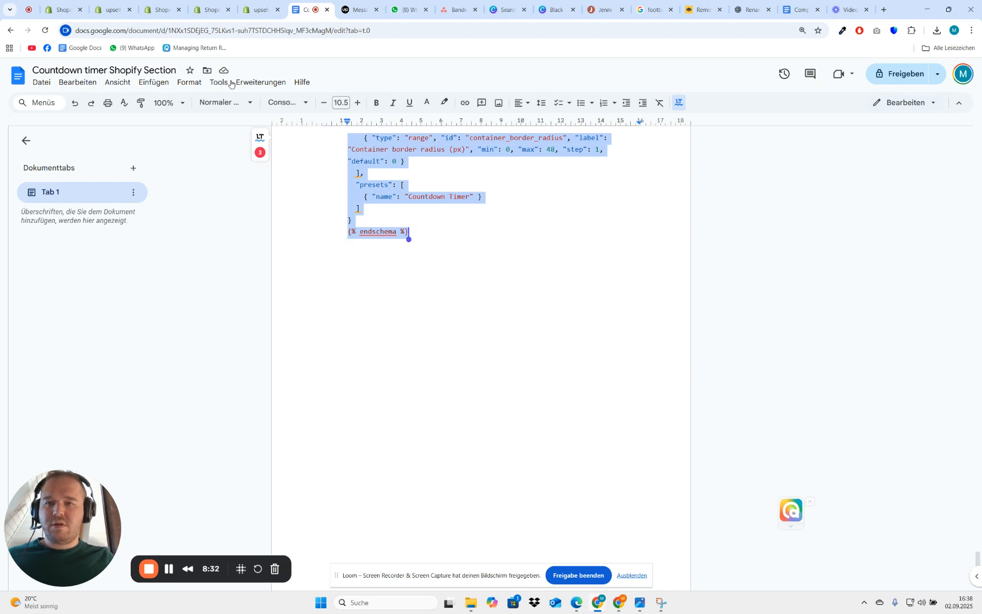
Return to the Shopify code editor, paste the copied section code into the empty countdowntimer.liquid file, and save it
click(207, 9)
key(Delete)
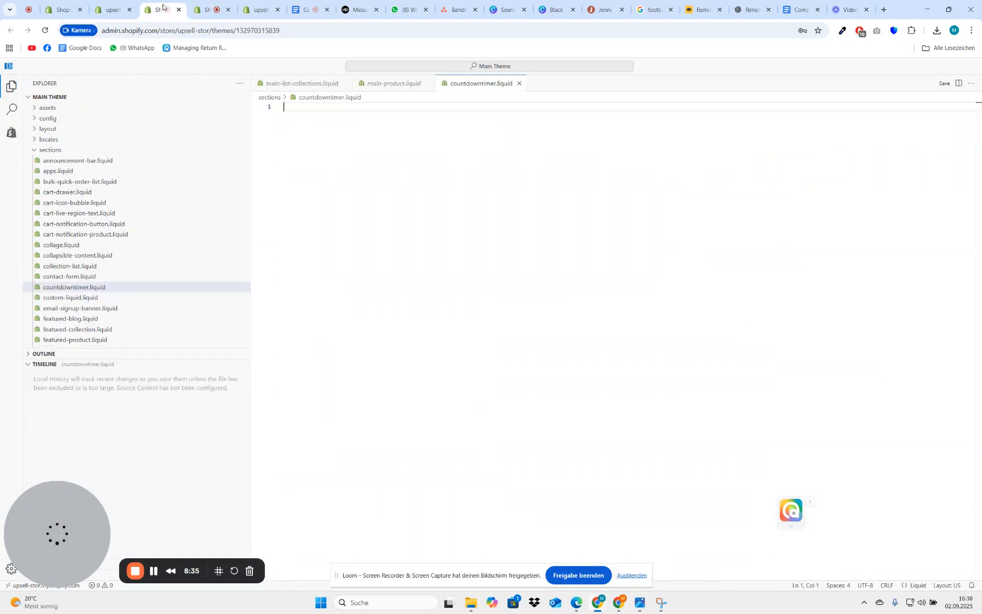
key(ctrl+v)
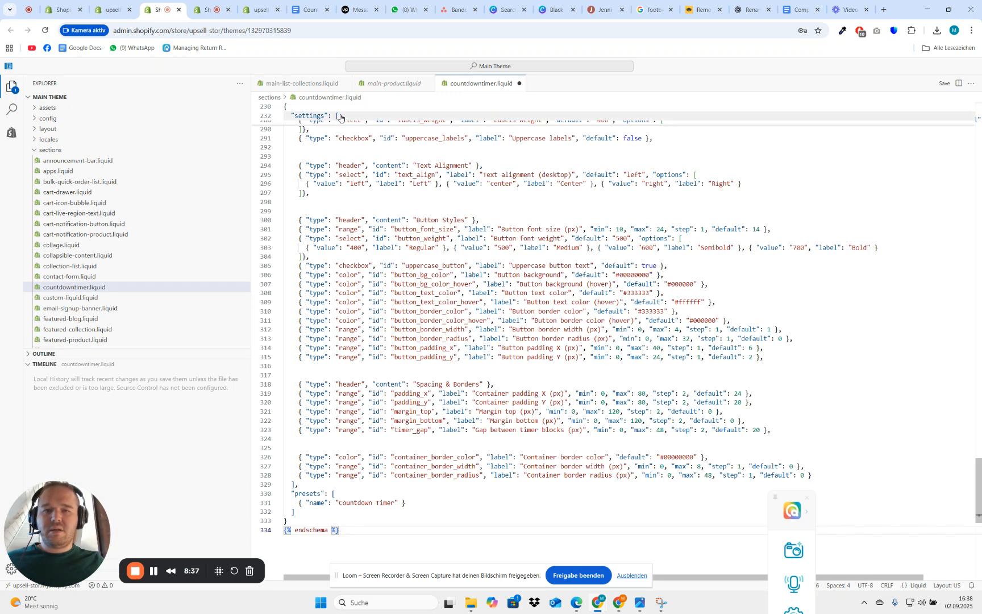
key(ctrl+s)
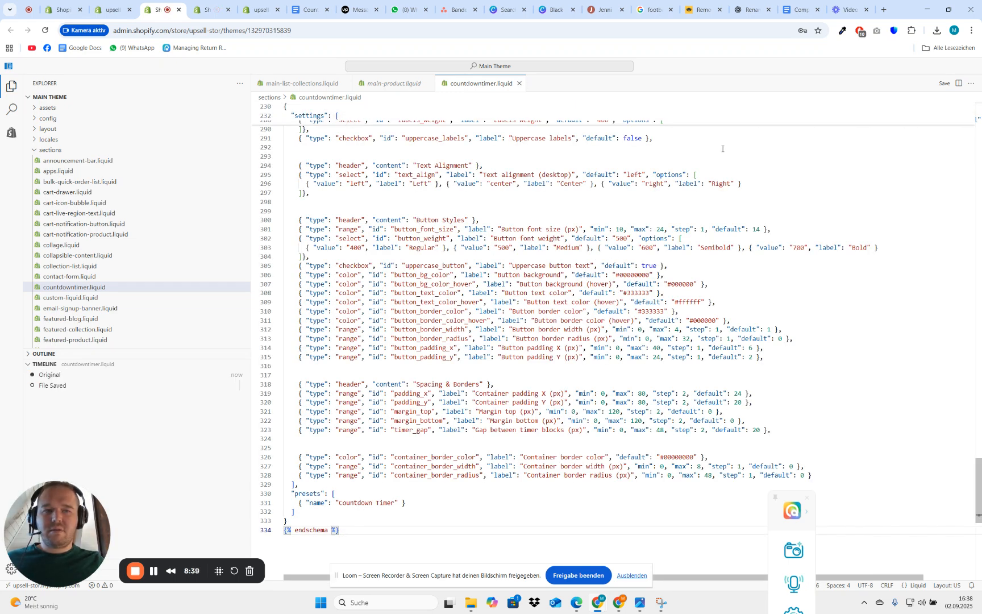
Open Main Theme for customizing, search sections for "coun", add the Countdown Timer section to the home page template, and save
click(123, 4)
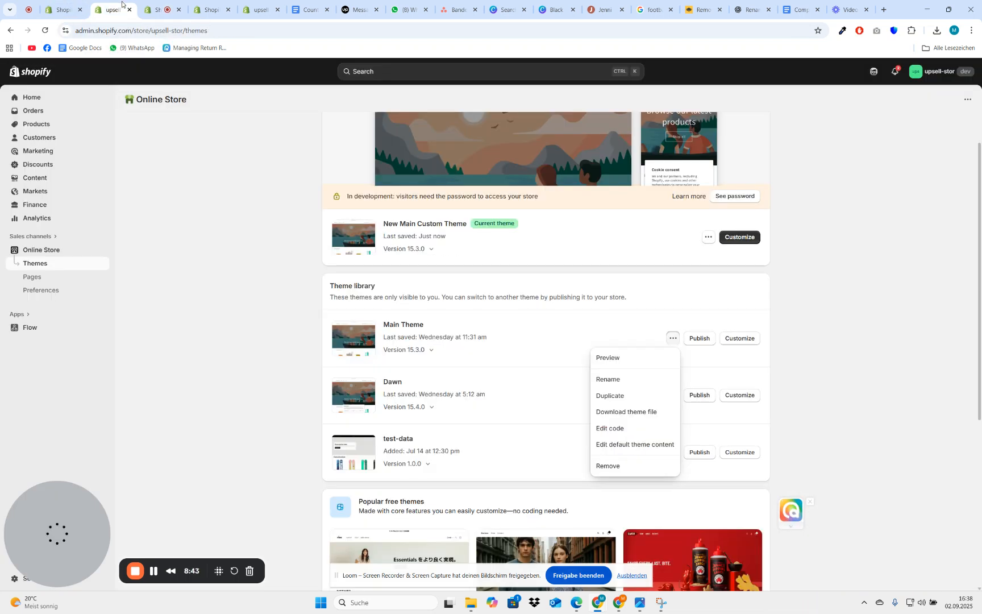
click(739, 338)
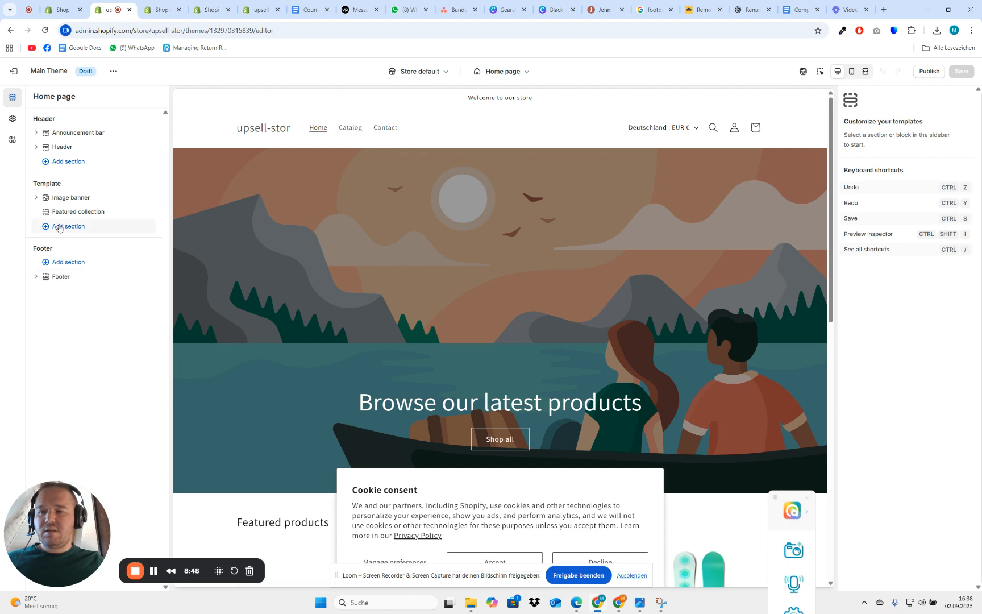
click(60, 227)
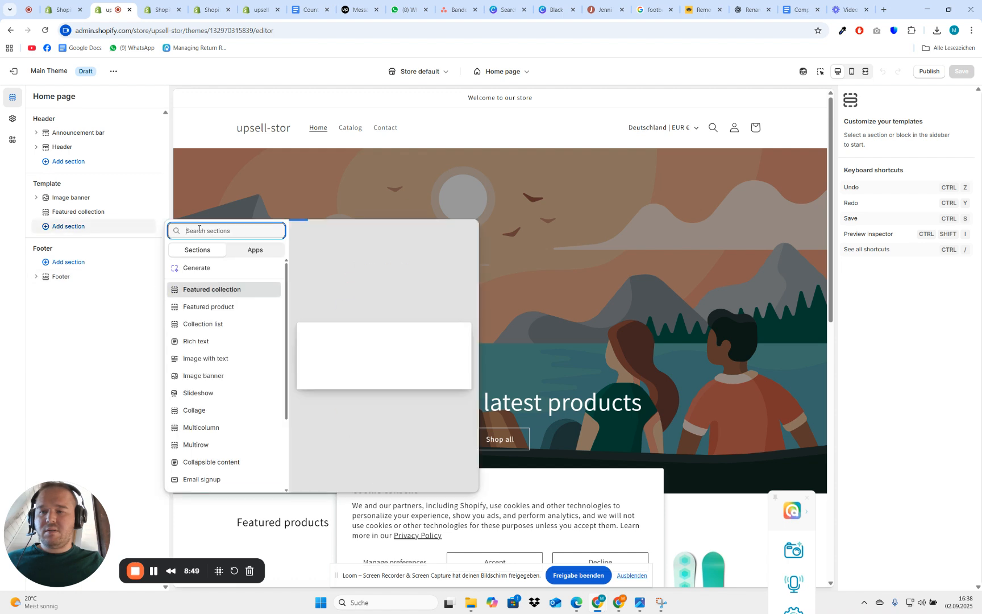
text(coun)
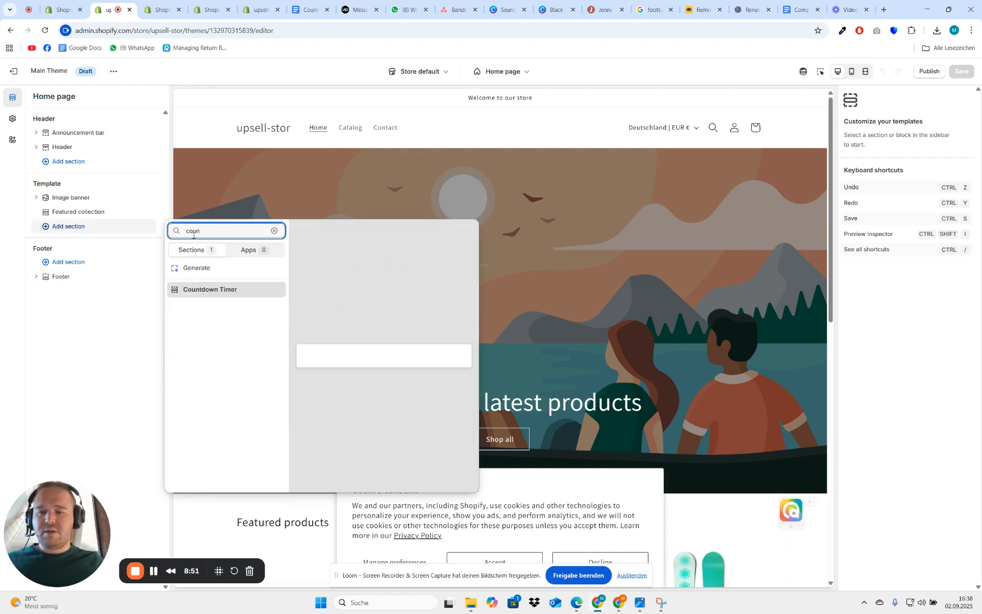
click(207, 290)
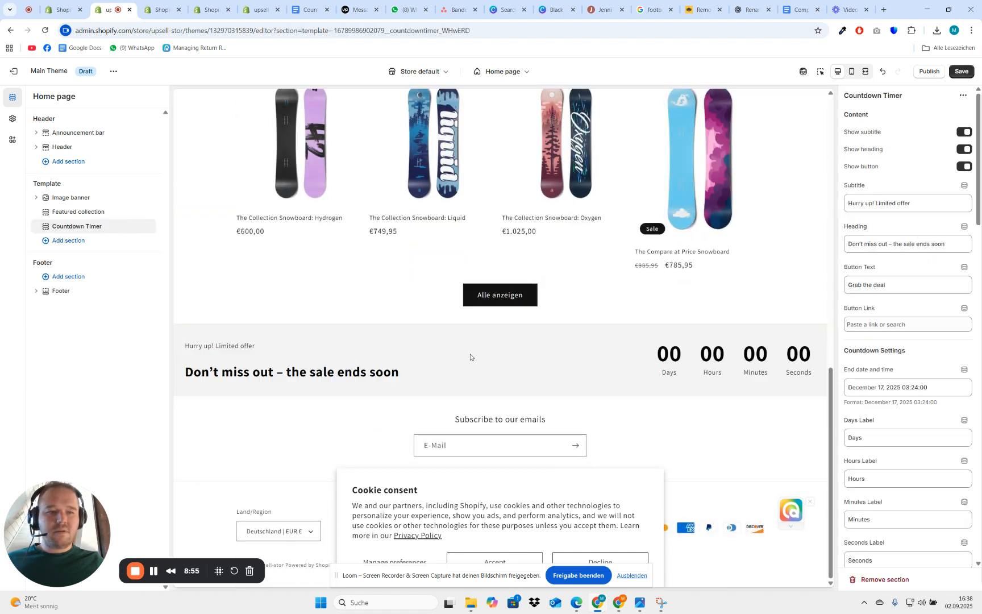
click(961, 72)
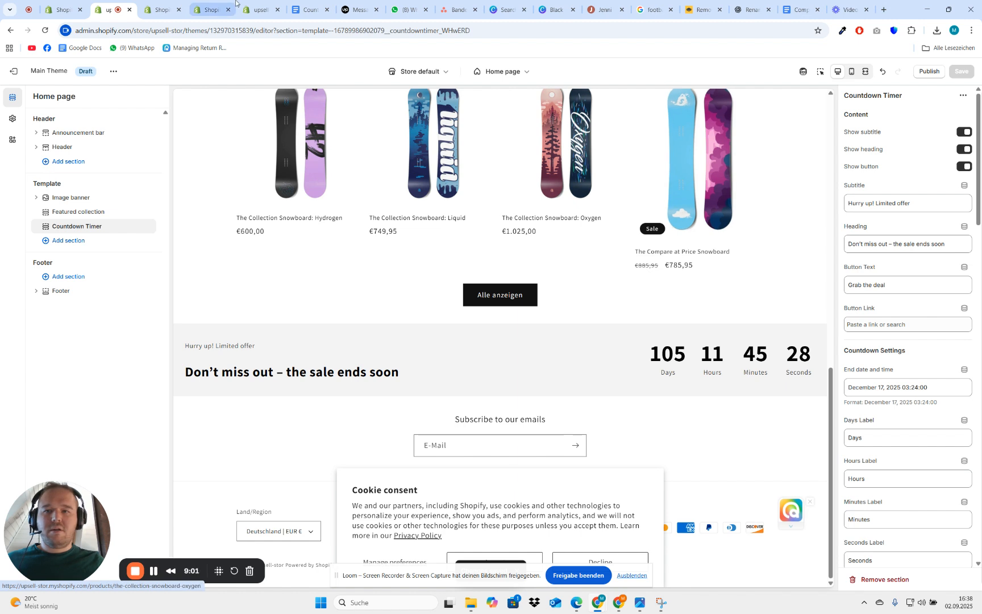
Switch to Upwork and open the account's own freelancer profile page
click(349, 5)
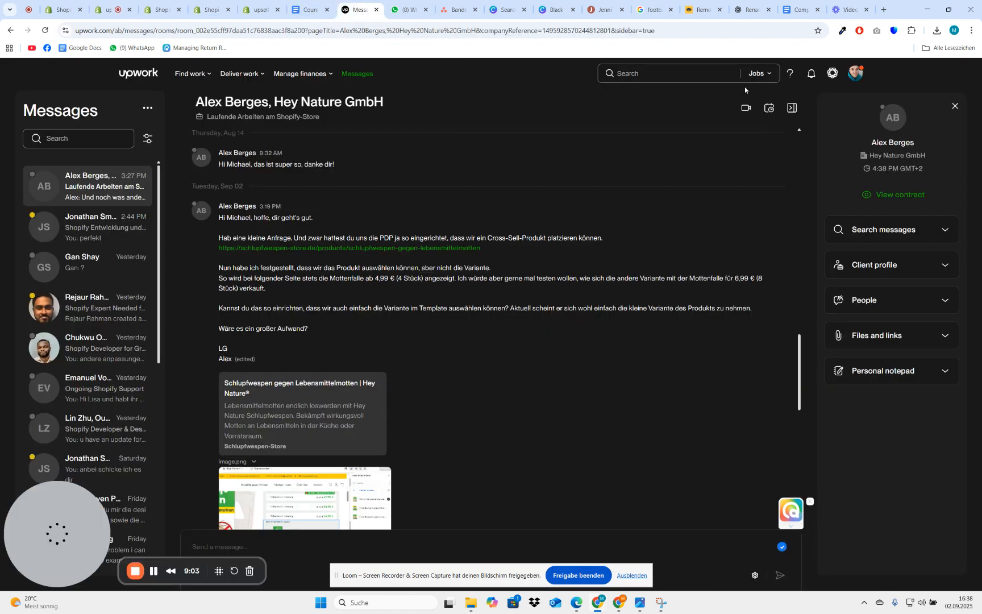
click(855, 74)
click(793, 151)
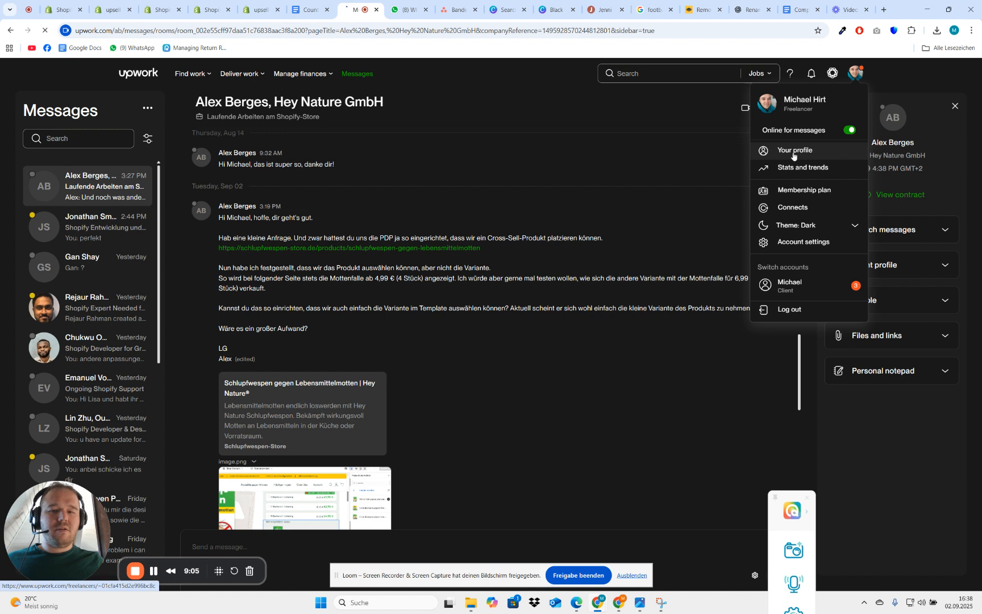